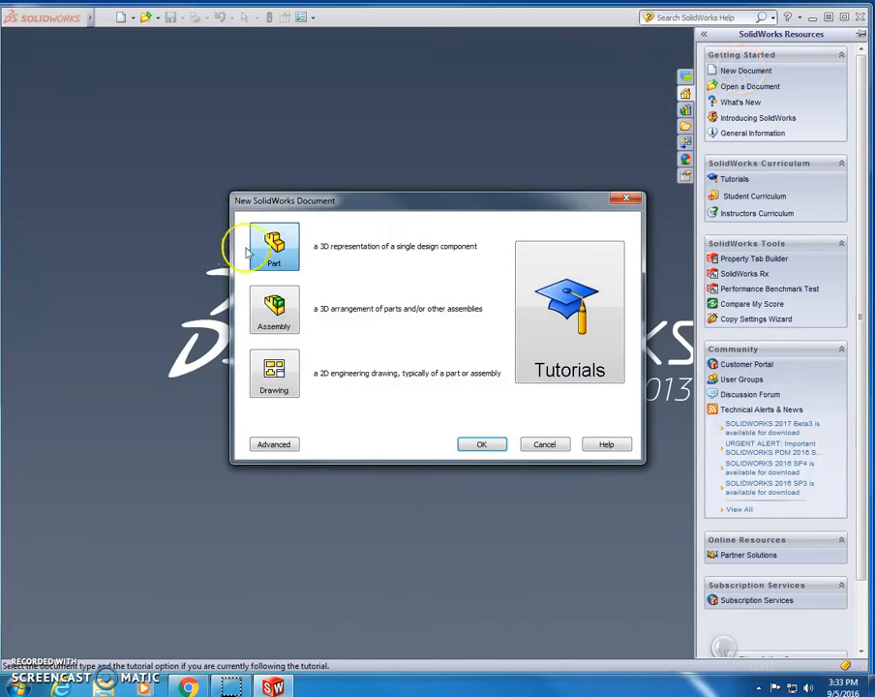
# Create a new part document and start an Extruded Boss/Base sketch on the Top Plane
pyautogui.click(487, 445)
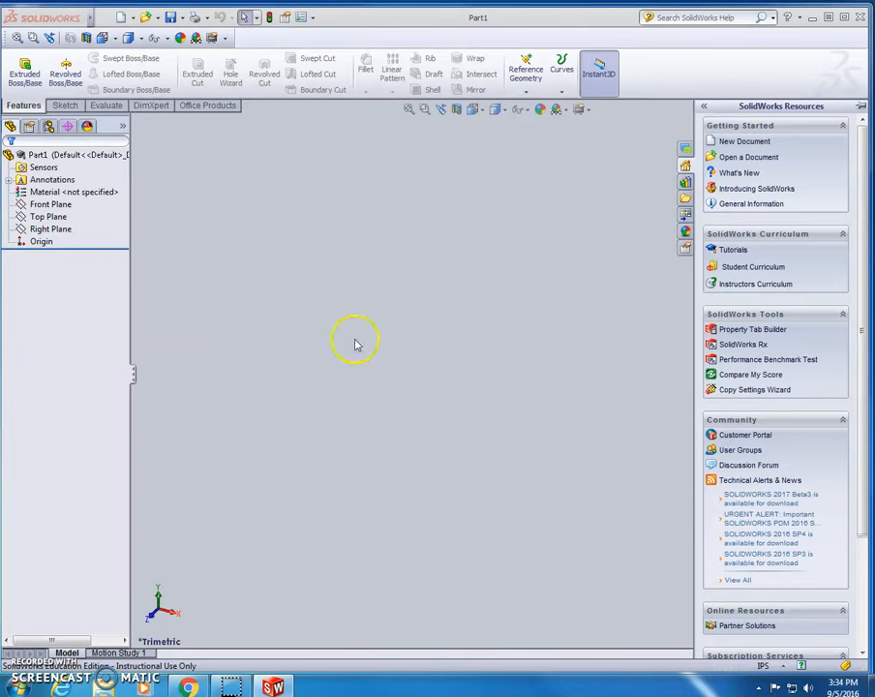
pyautogui.click(25, 78)
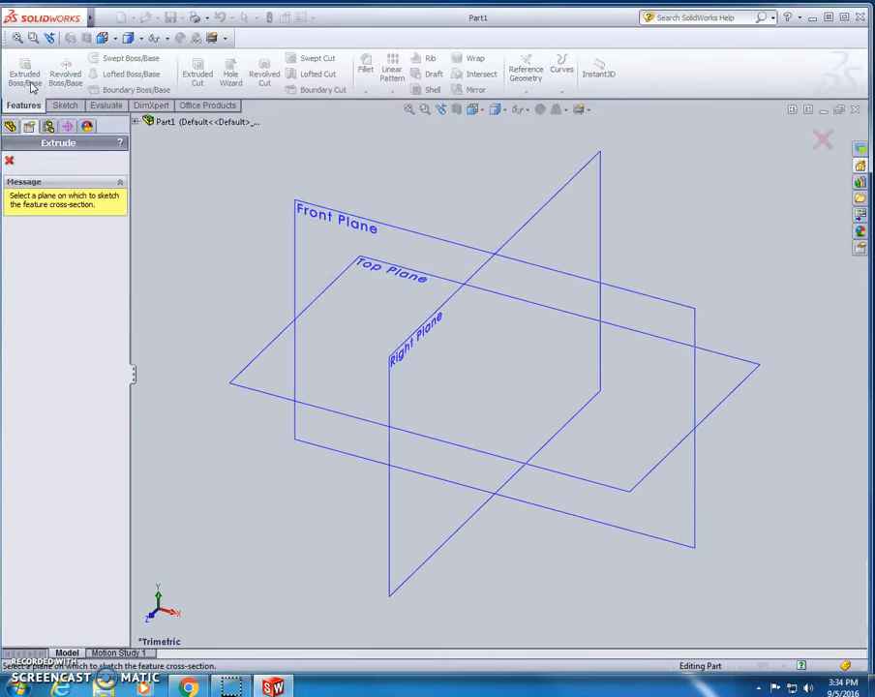
pyautogui.click(261, 363)
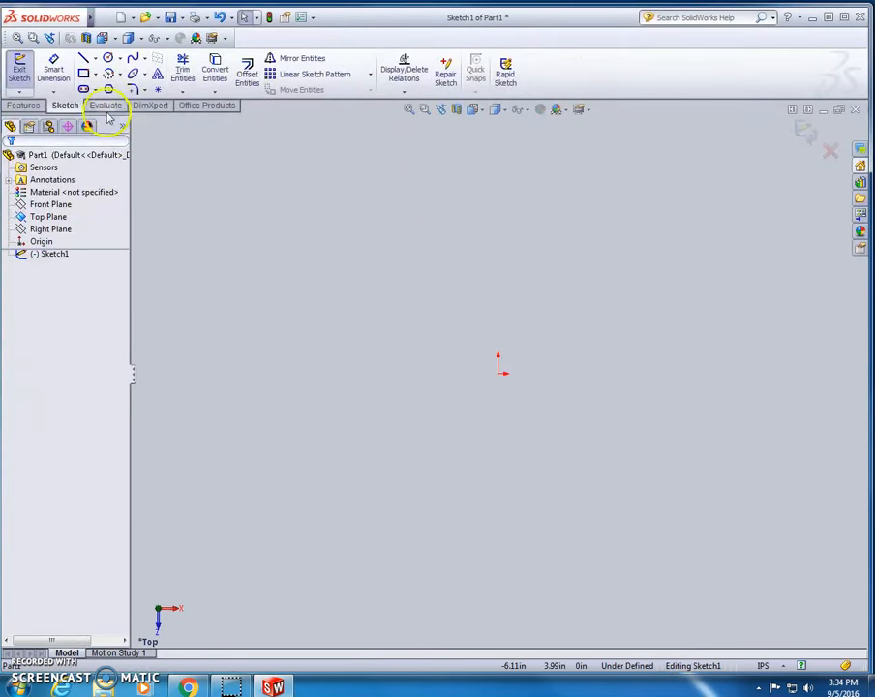
# Sketch a corner rectangle from the origin, about 4.82 in wide and 2.26 in high
pyautogui.click(84, 73)
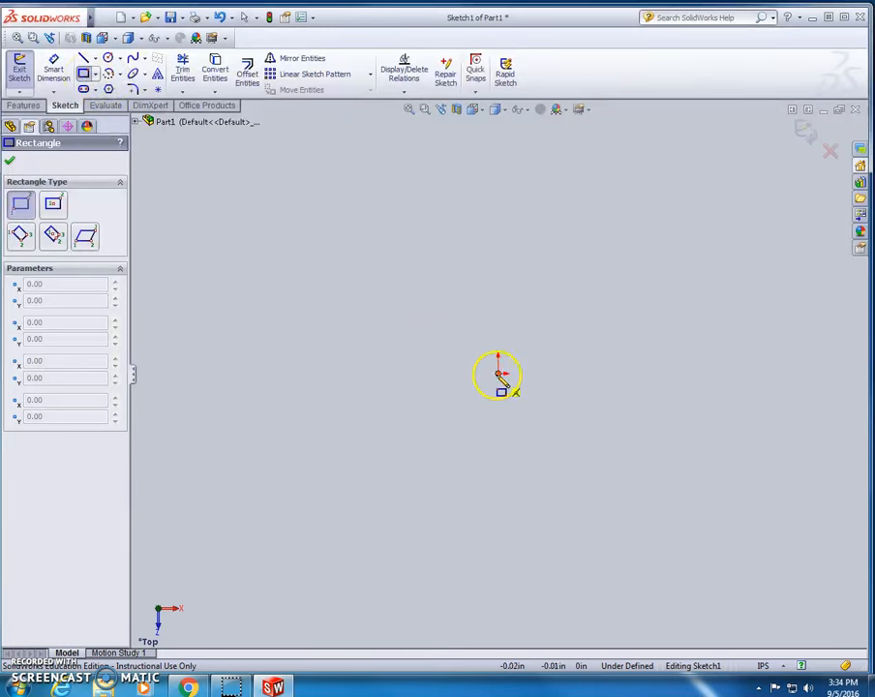
pyautogui.moveTo(499, 373)
pyautogui.mouseDown()
pyautogui.moveTo(523, 351)
pyautogui.moveTo(726, 272)
pyautogui.moveTo(786, 238)
pyautogui.mouseUp()
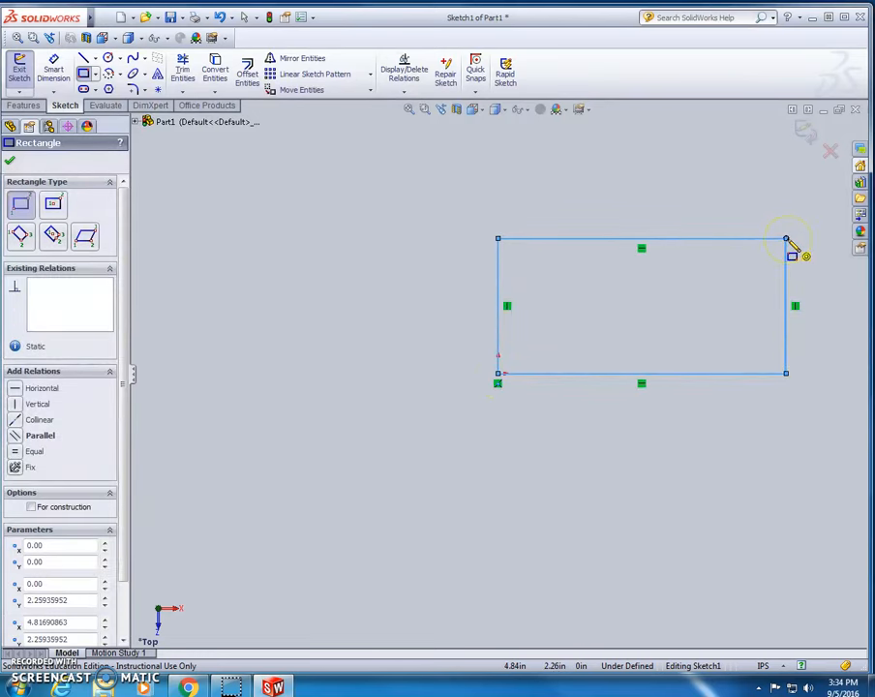
pyautogui.moveTo(125, 410); pyautogui.dragTo(108, 468)
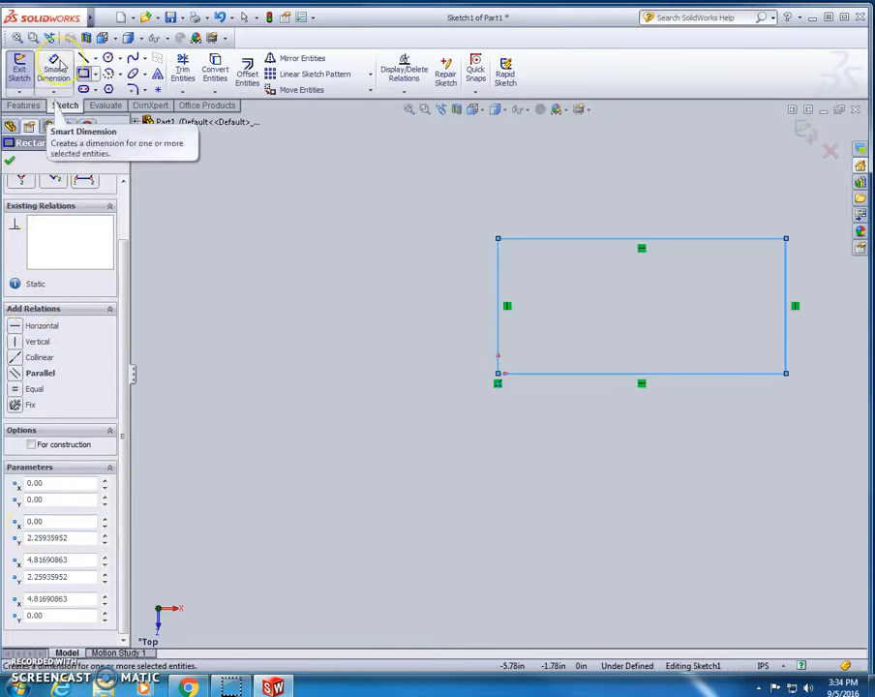
# Dimension the rectangle's top edge with Smart Dimension and set its length to 12 in
pyautogui.click(55, 66)
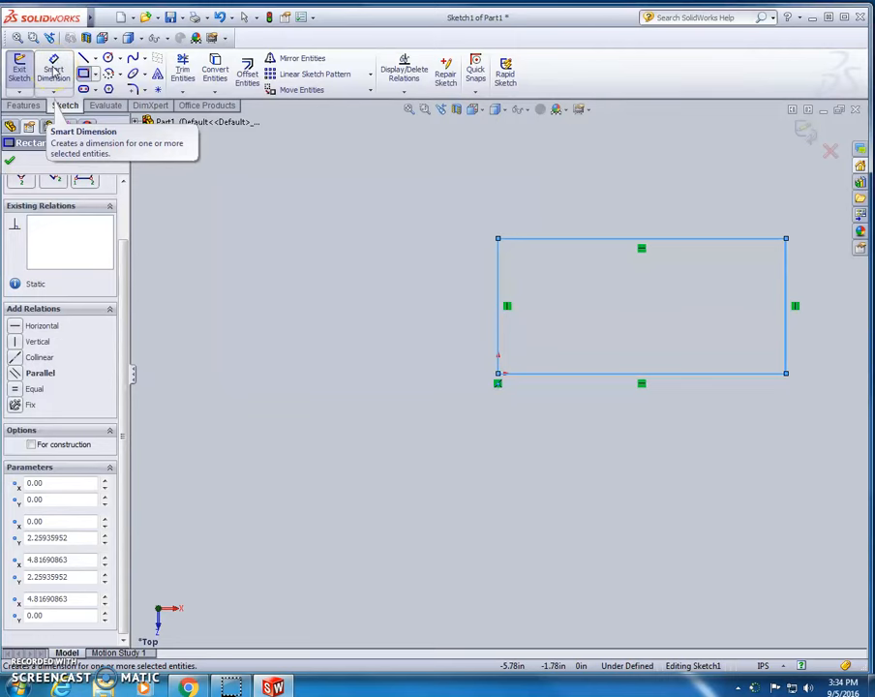
pyautogui.click(54, 69)
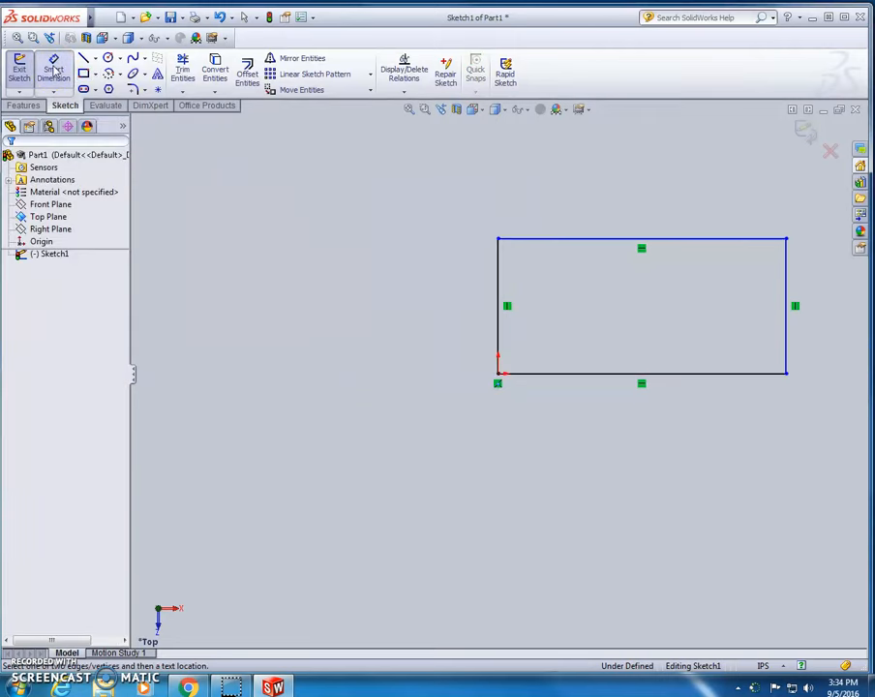
pyautogui.click(649, 248)
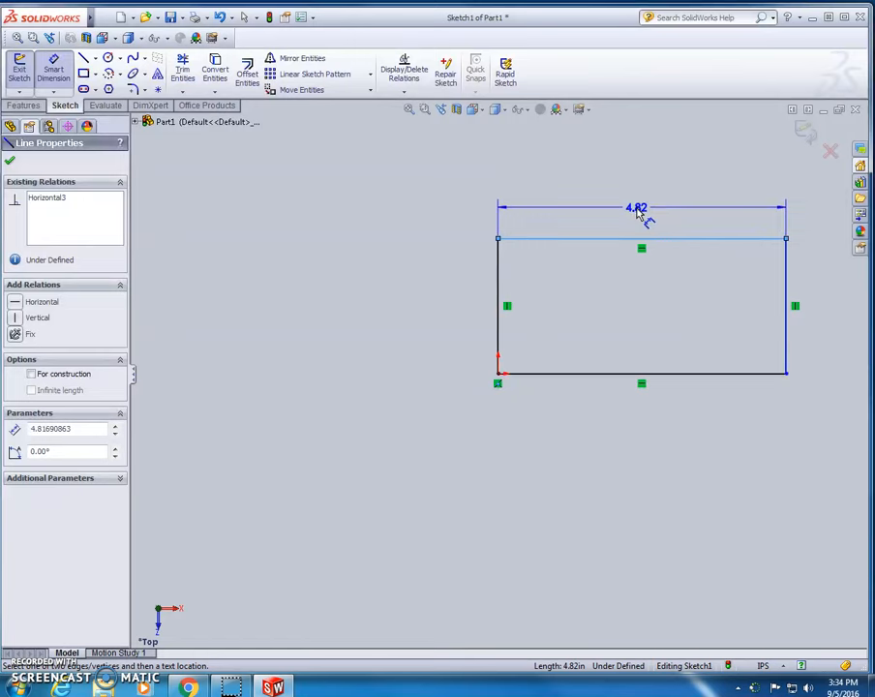
pyautogui.click(638, 214)
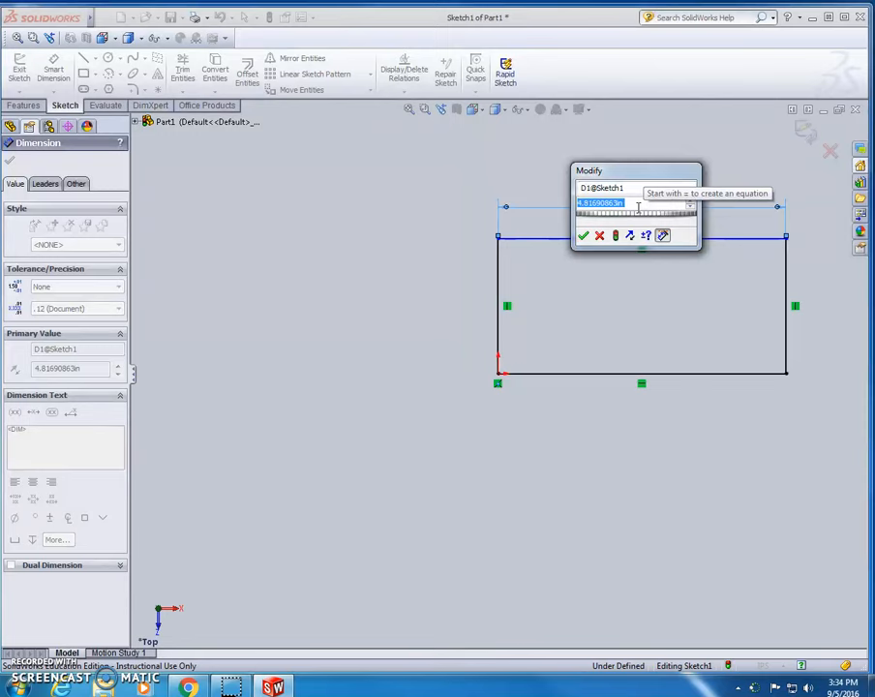
pyautogui.write('12')
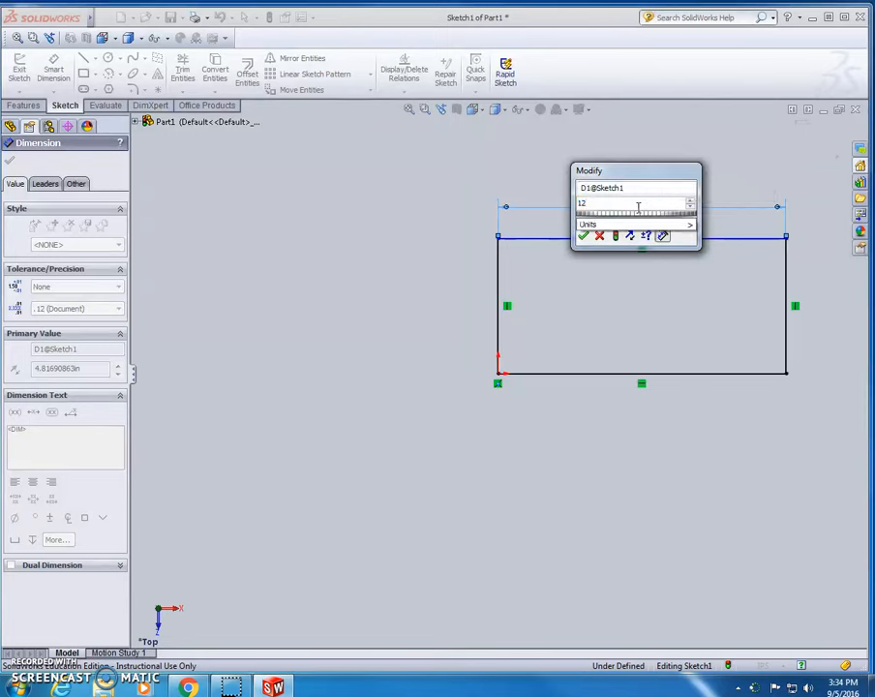
pyautogui.press('Return')
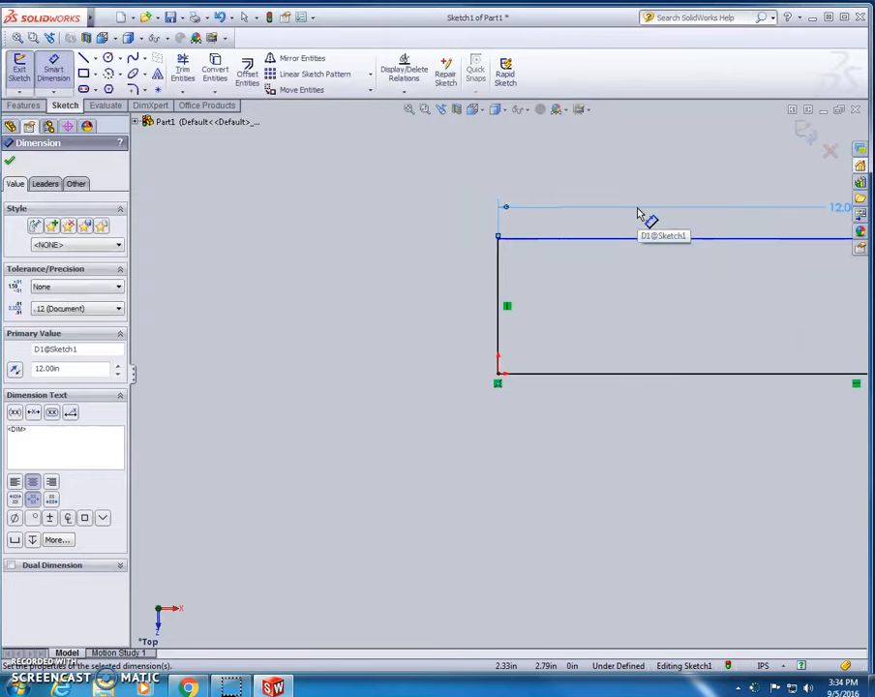
# Dimension the rectangle's left edge and set its length to 6 in, then close the dimension command
pyautogui.scroll(4, 762, 235)
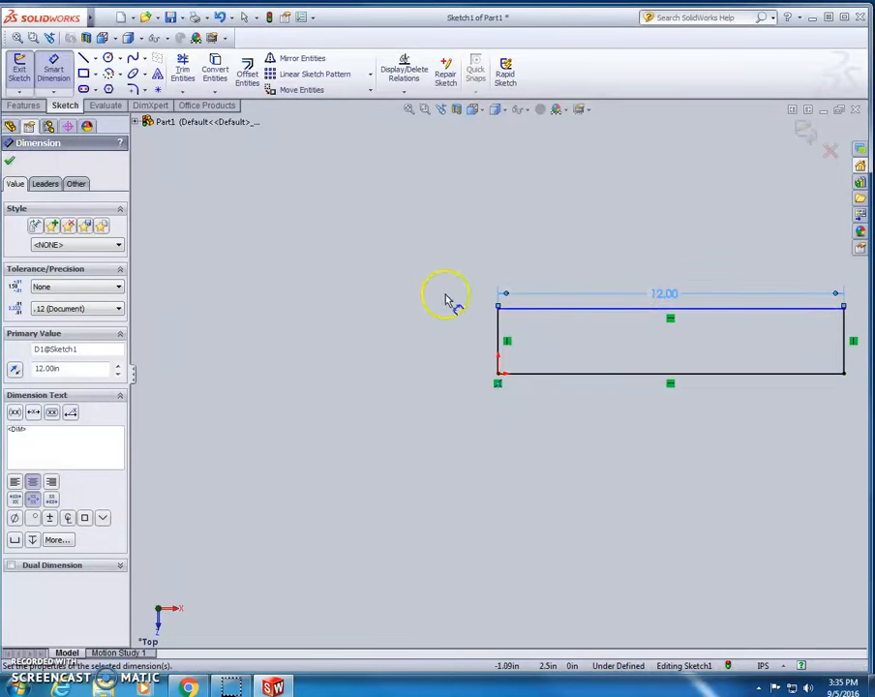
pyautogui.click(501, 331)
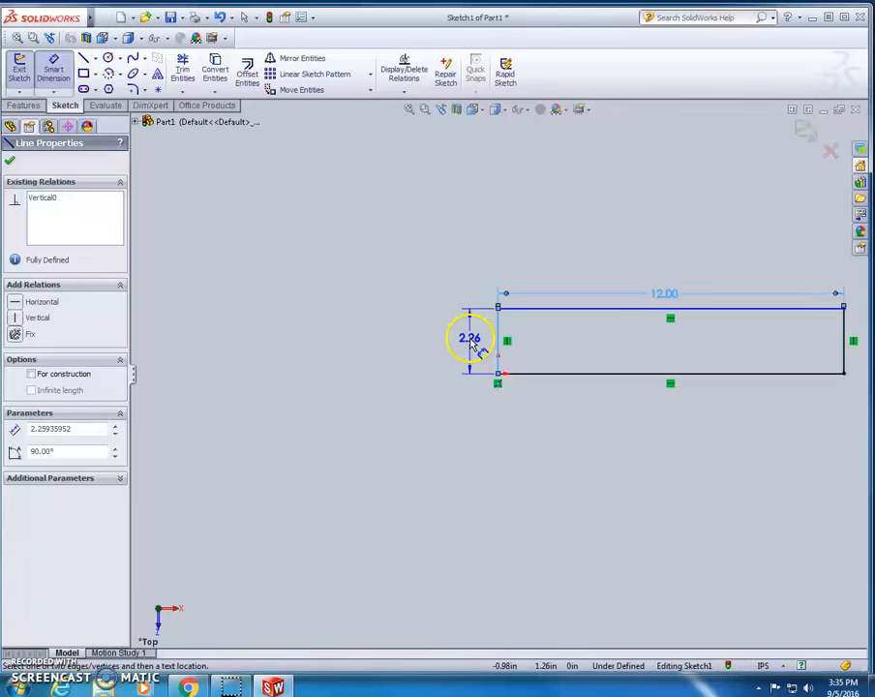
pyautogui.click(466, 334)
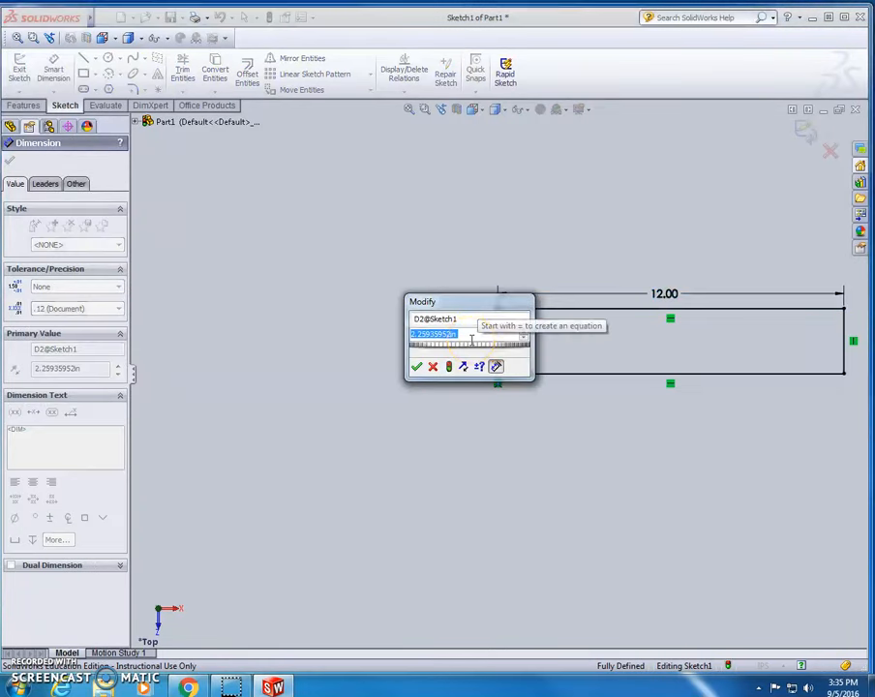
pyautogui.write('6')
pyautogui.press('Return')
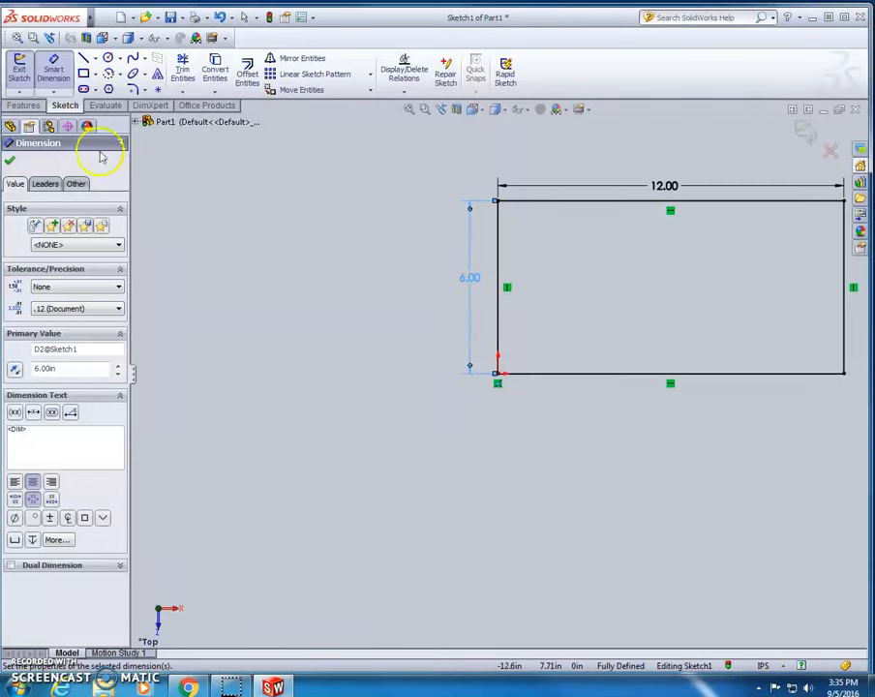
pyautogui.click(10, 161)
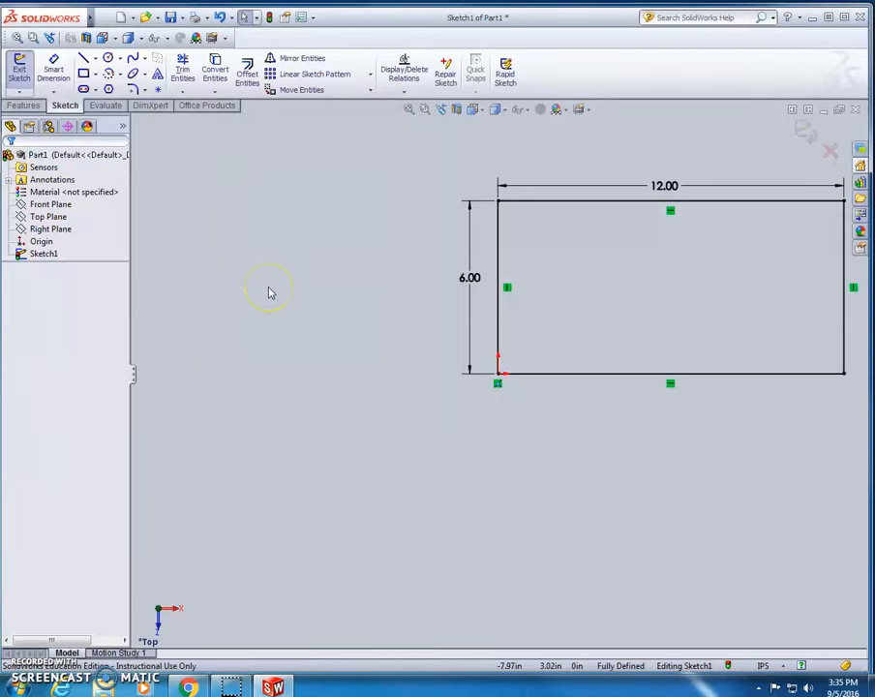
# Exit the rectangle sketch and extrude it upward as a blind boss with a depth of 1.5 in
pyautogui.click(18, 76)
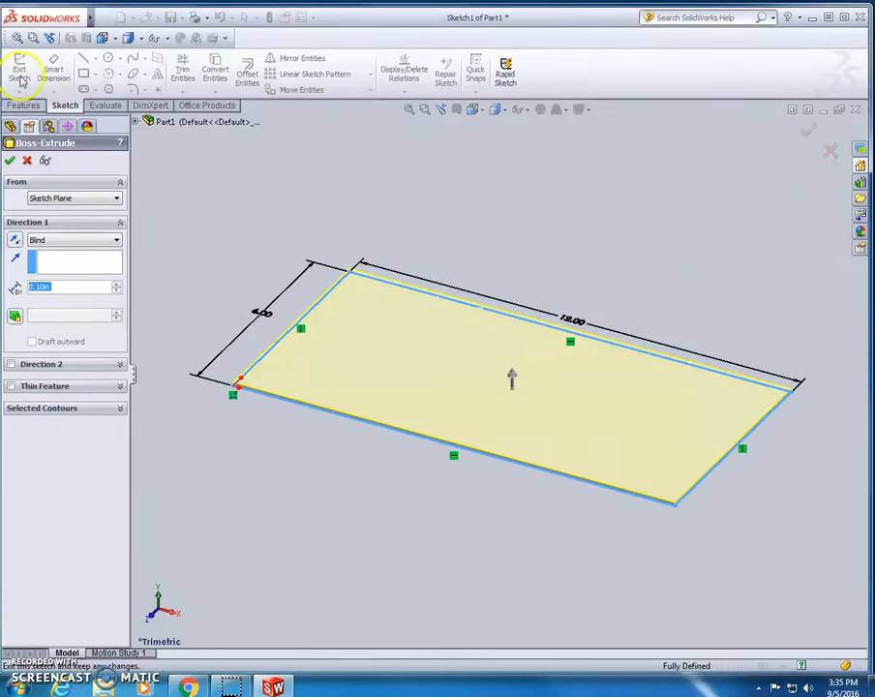
pyautogui.moveTo(511, 380)
pyautogui.mouseDown()
pyautogui.moveTo(519, 388)
pyautogui.moveTo(519, 310)
pyautogui.mouseUp()
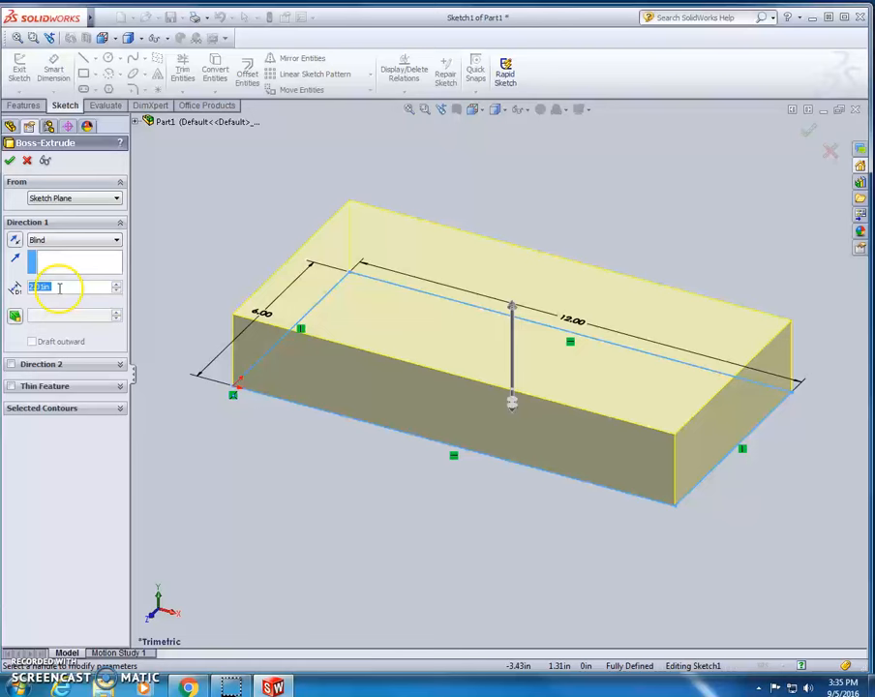
pyautogui.write('1.5')
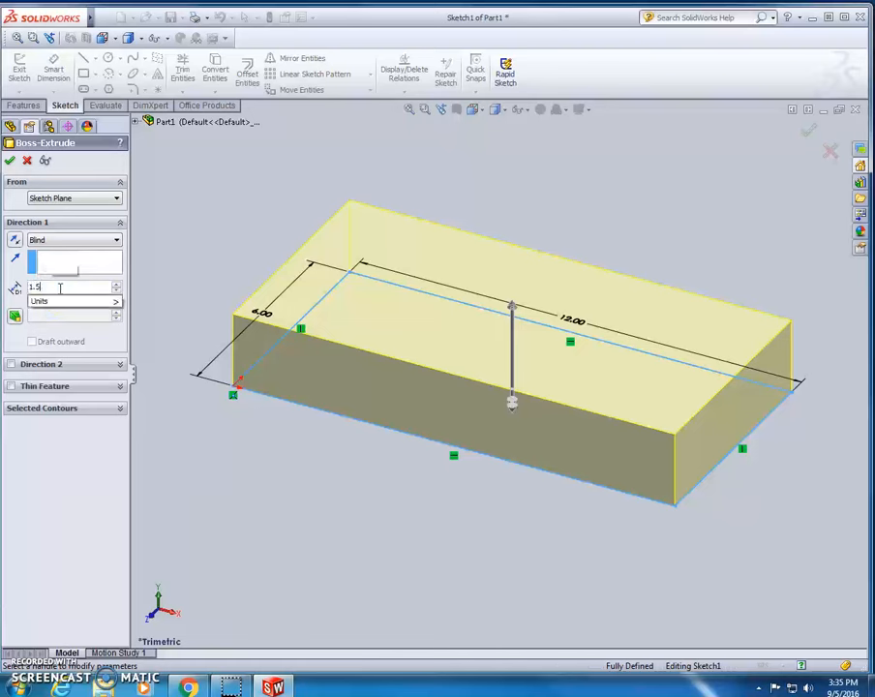
pyautogui.press('Return')
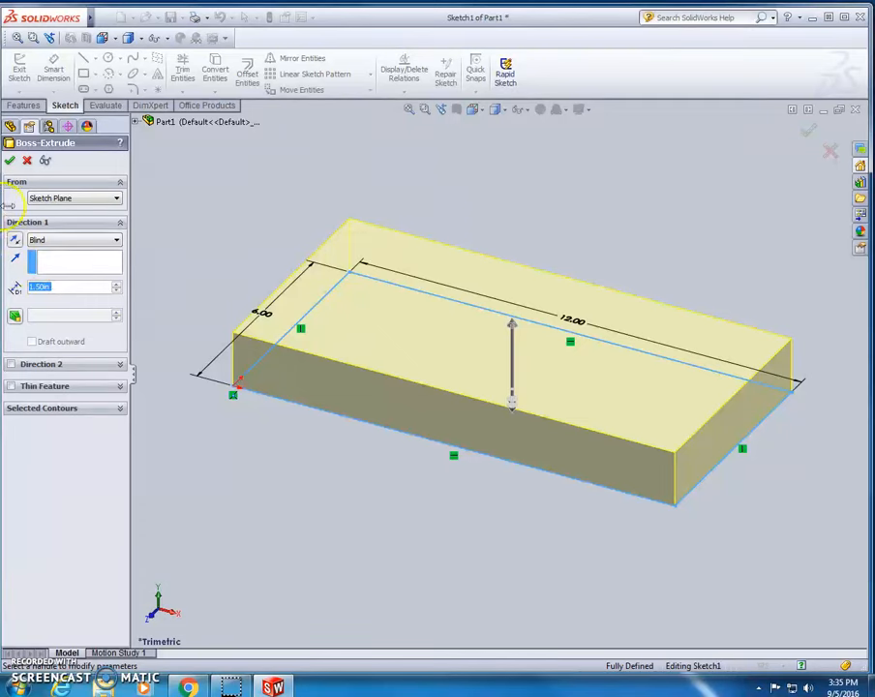
pyautogui.click(9, 161)
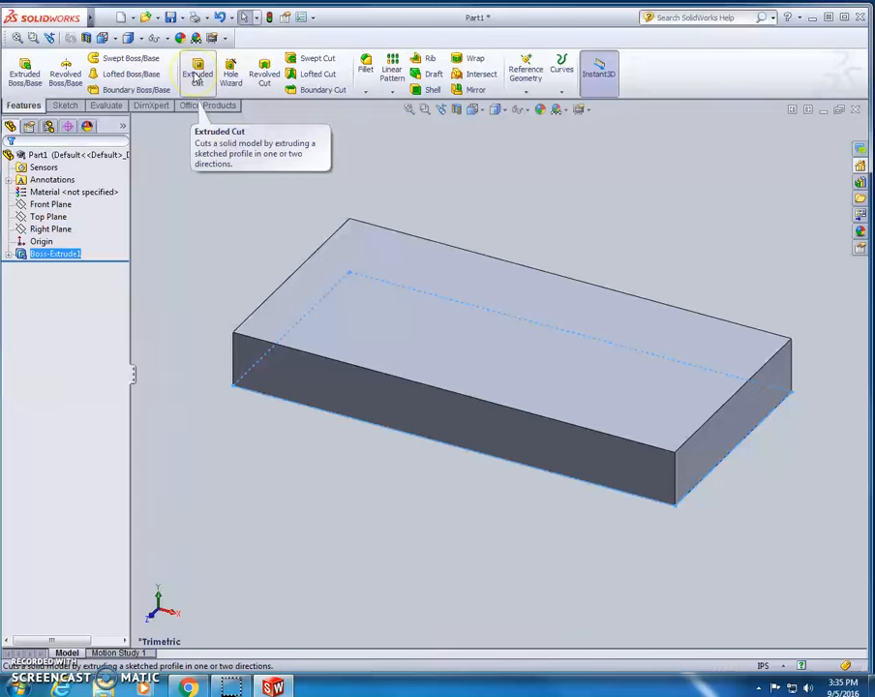
# Start an Extruded Cut sketch on the top face of the block
pyautogui.click(197, 77)
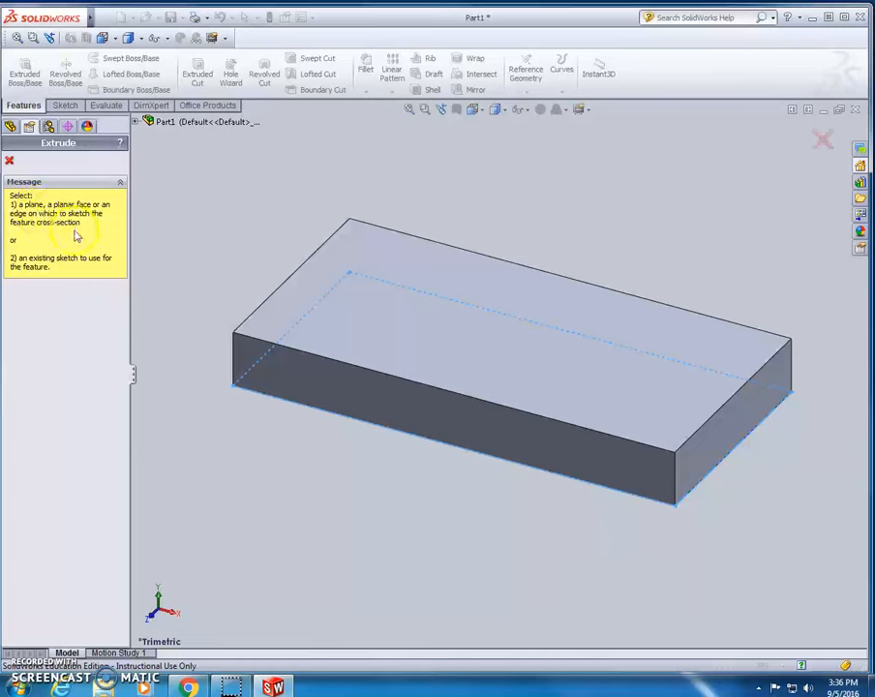
pyautogui.click(455, 323)
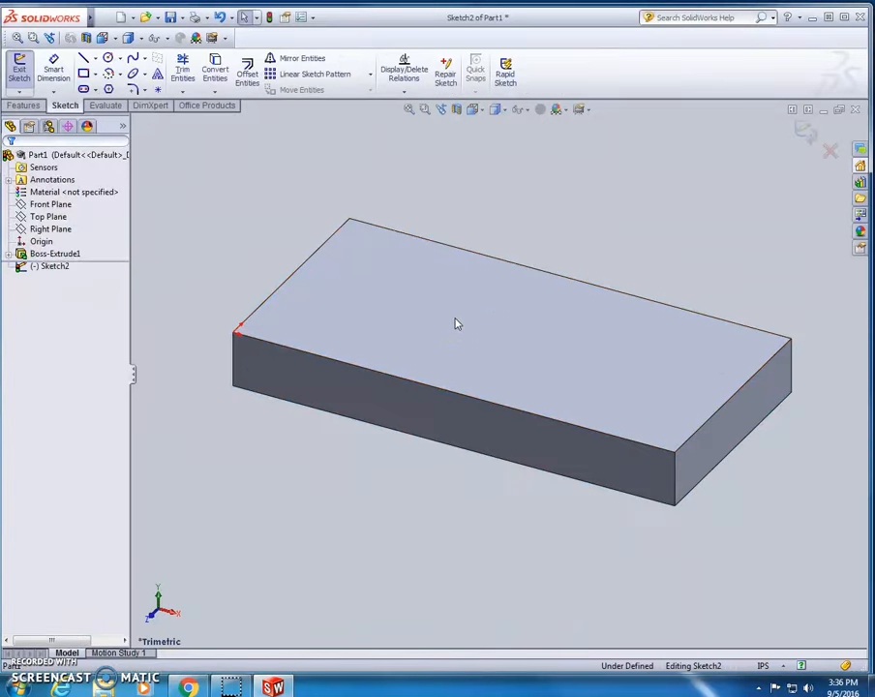
pyautogui.click(480, 112)
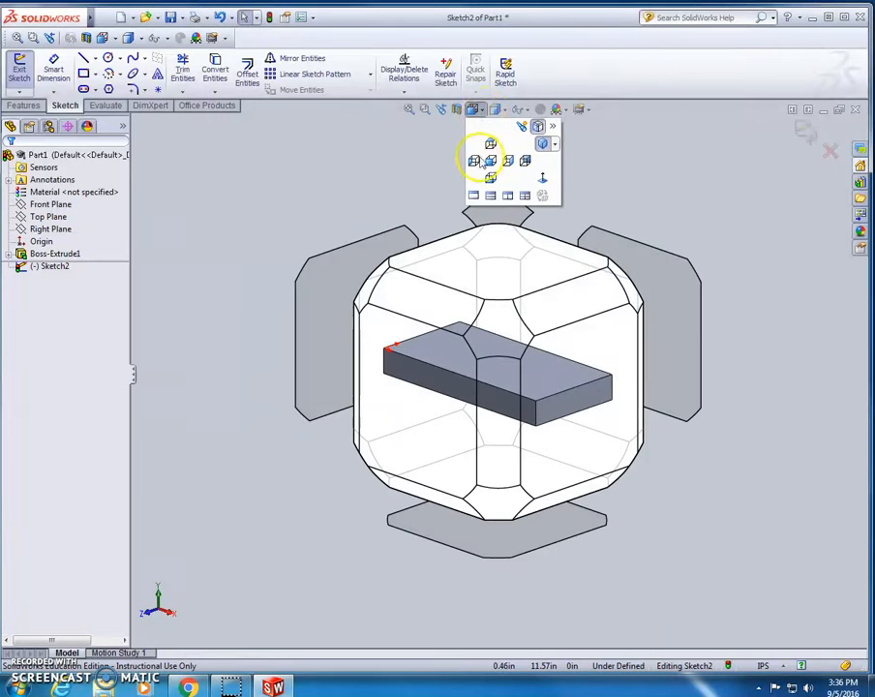
pyautogui.click(492, 268)
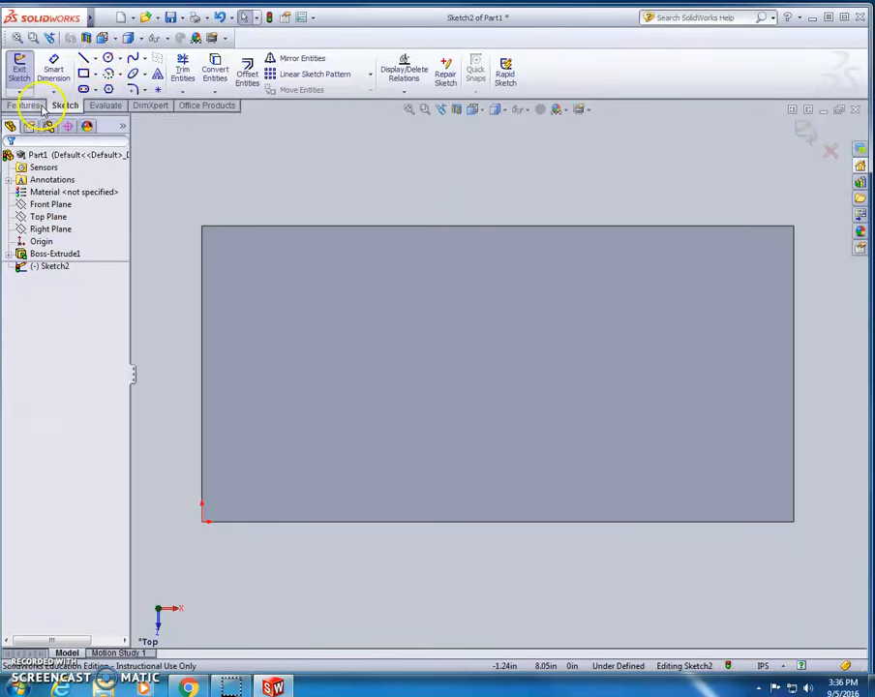
# Sketch a circle of about 0.58 in radius near the top face's lower-left corner, centred at about X 1.87, Y 1.43
pyautogui.click(108, 58)
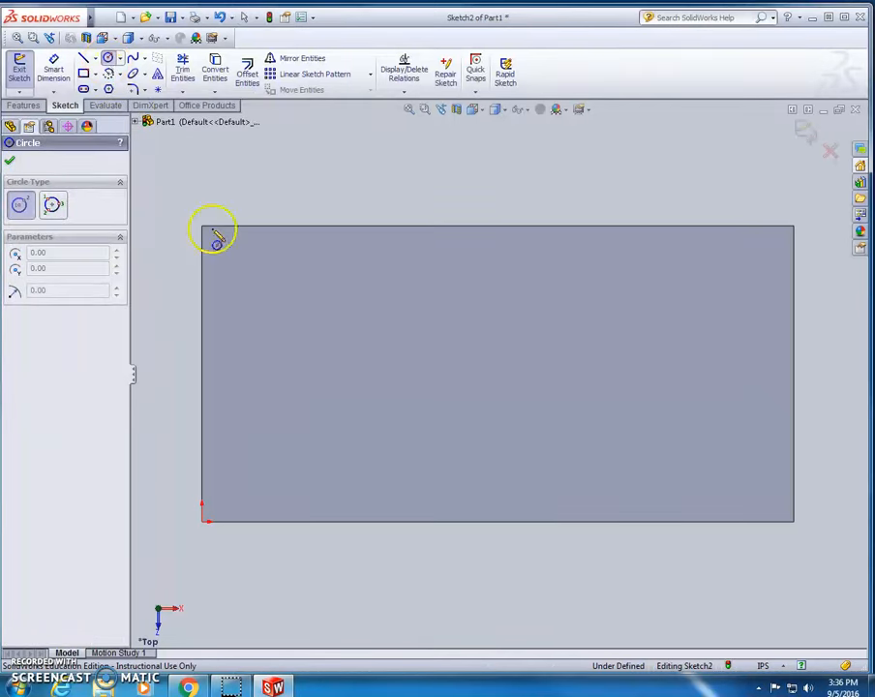
pyautogui.click(295, 452)
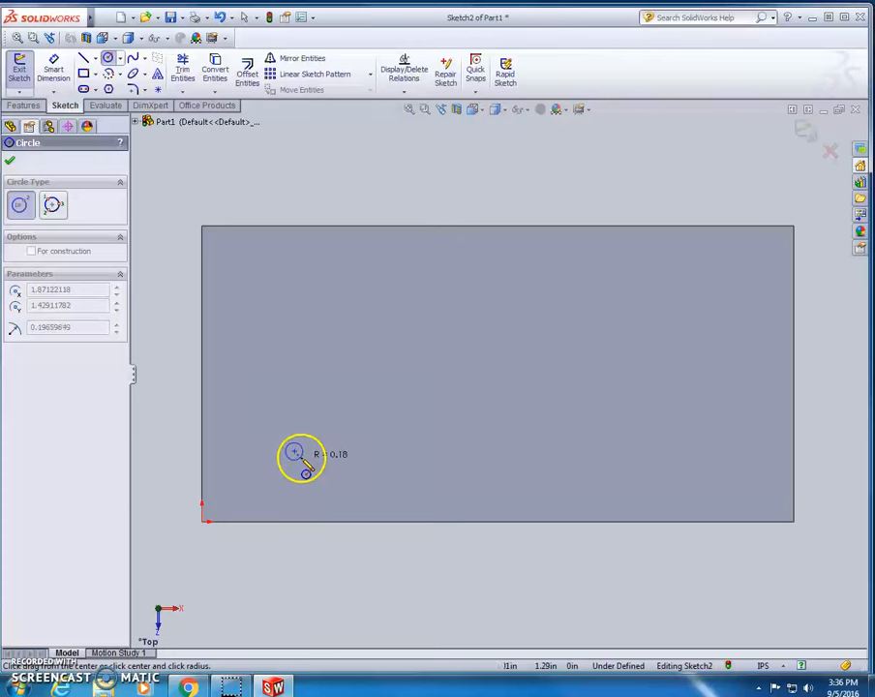
pyautogui.click(318, 471)
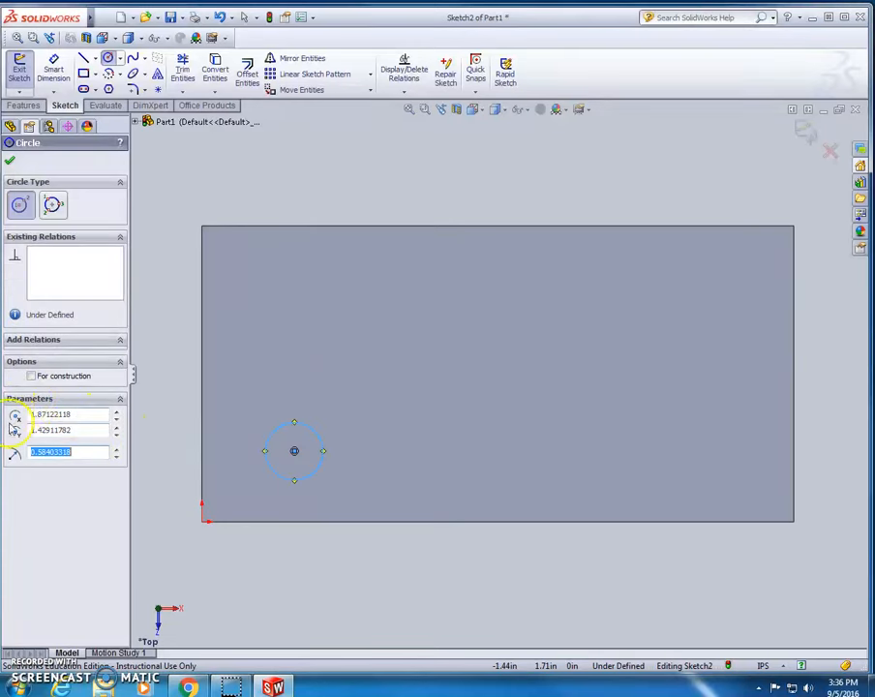
# Set the circle's centre to X 2.00 and Y 2.00 and its radius to 0.25 in
pyautogui.click(76, 414)
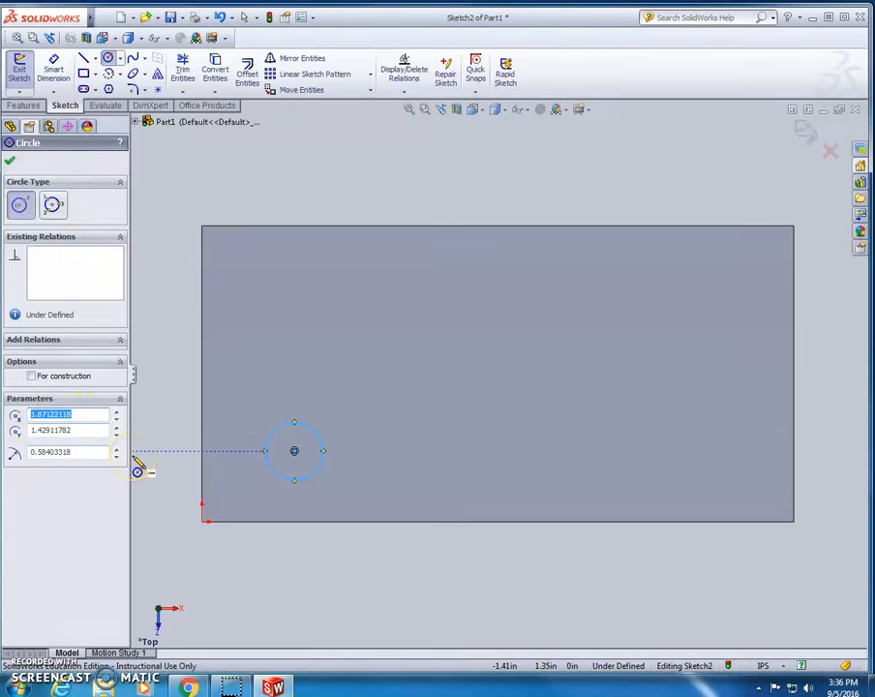
pyautogui.write('2.00')
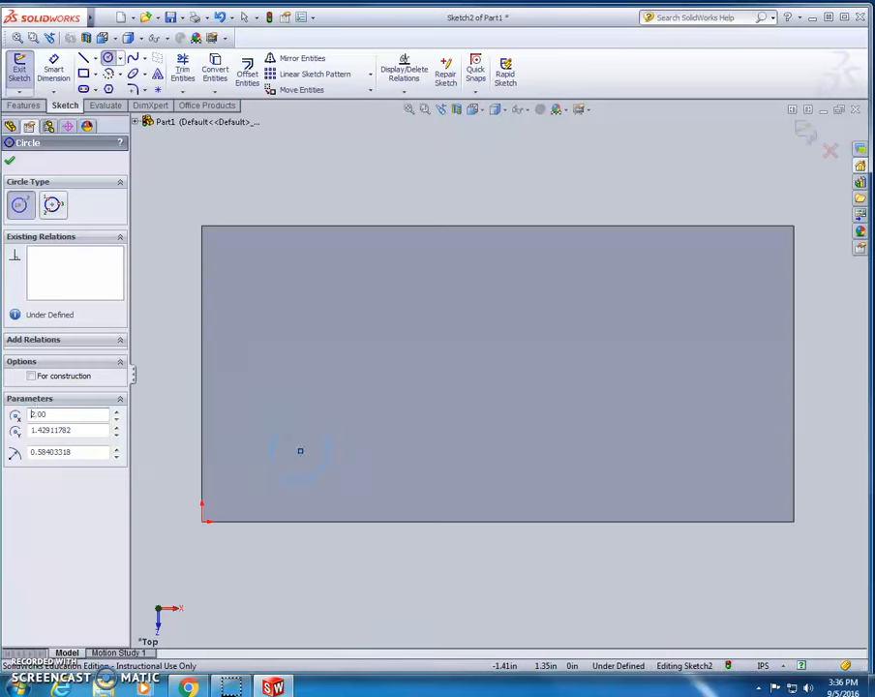
pyautogui.click(78, 430)
pyautogui.write('2.00')
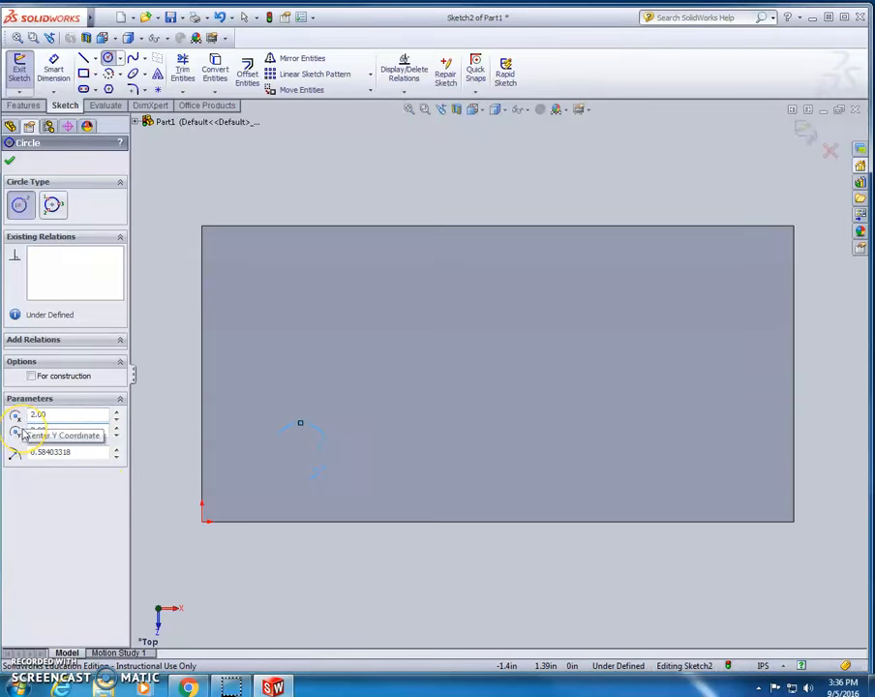
pyautogui.click(82, 451)
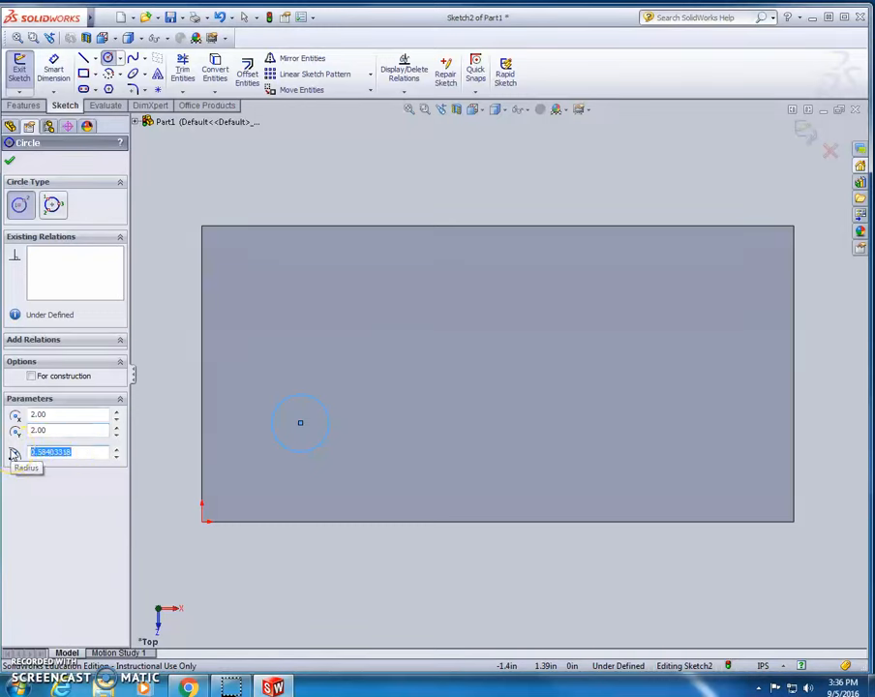
pyautogui.write('.2')
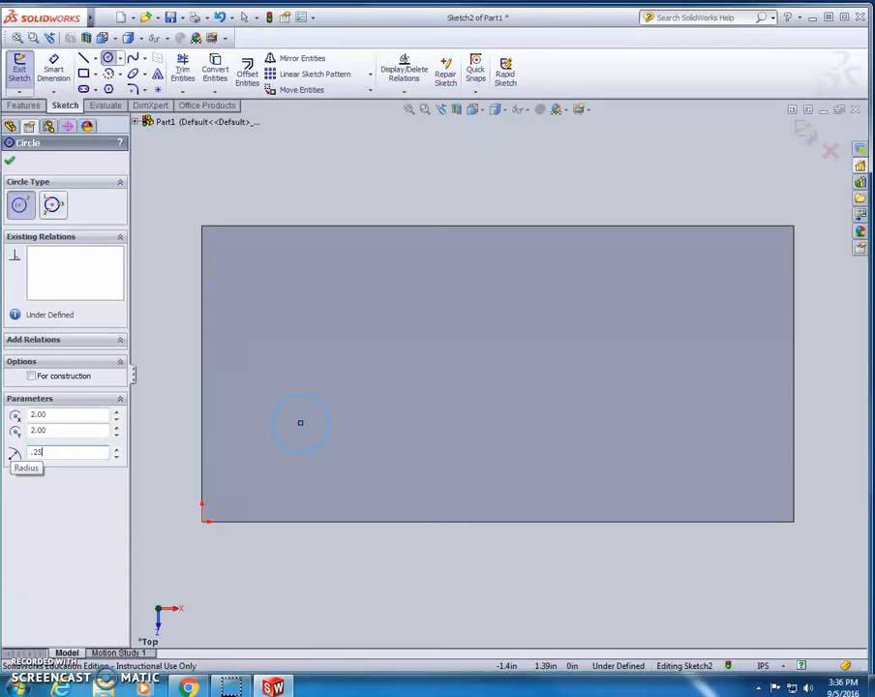
pyautogui.write('5')
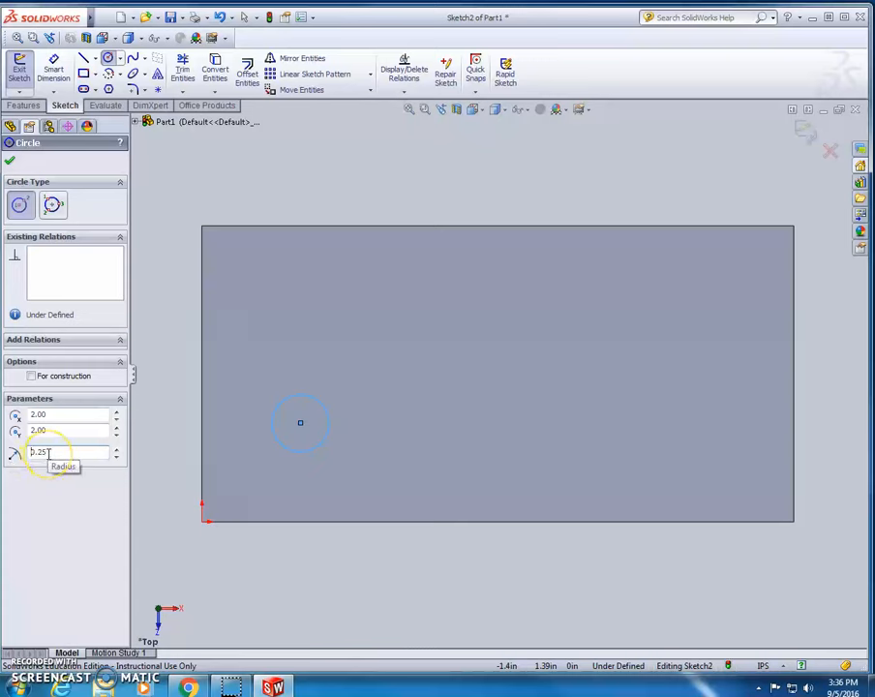
# Accept the circle and exit the sketch to bring up the cut settings
pyautogui.click(10, 160)
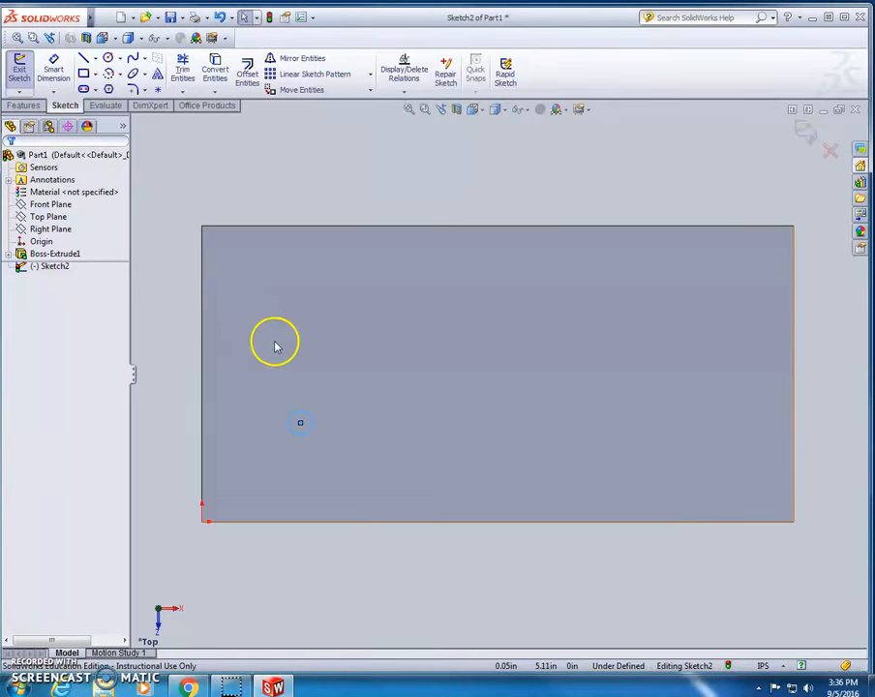
pyautogui.click(16, 77)
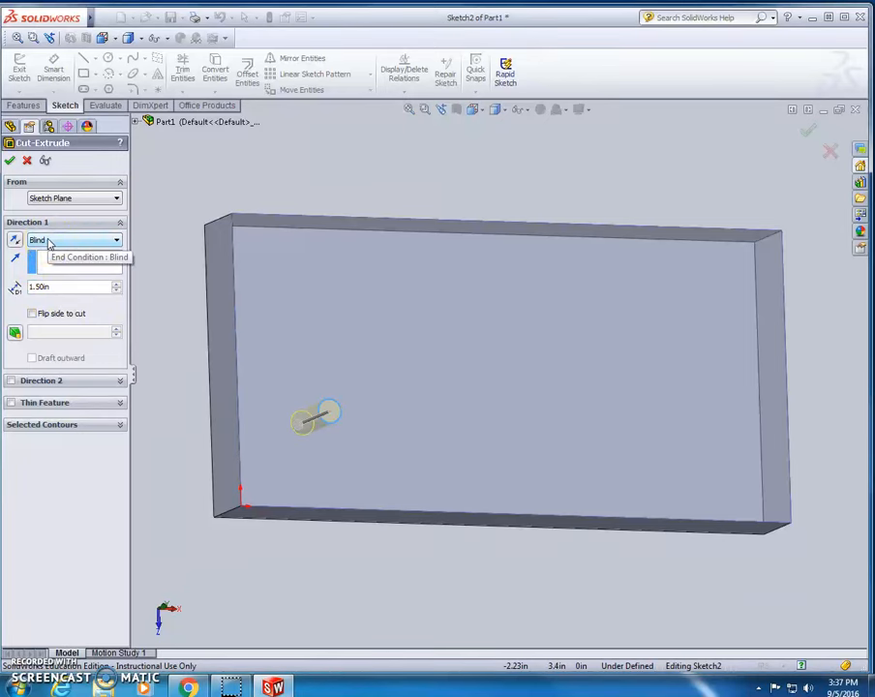
# Try blind cut depths of 0.5 in and 1 in for the hole
pyautogui.click(49, 286)
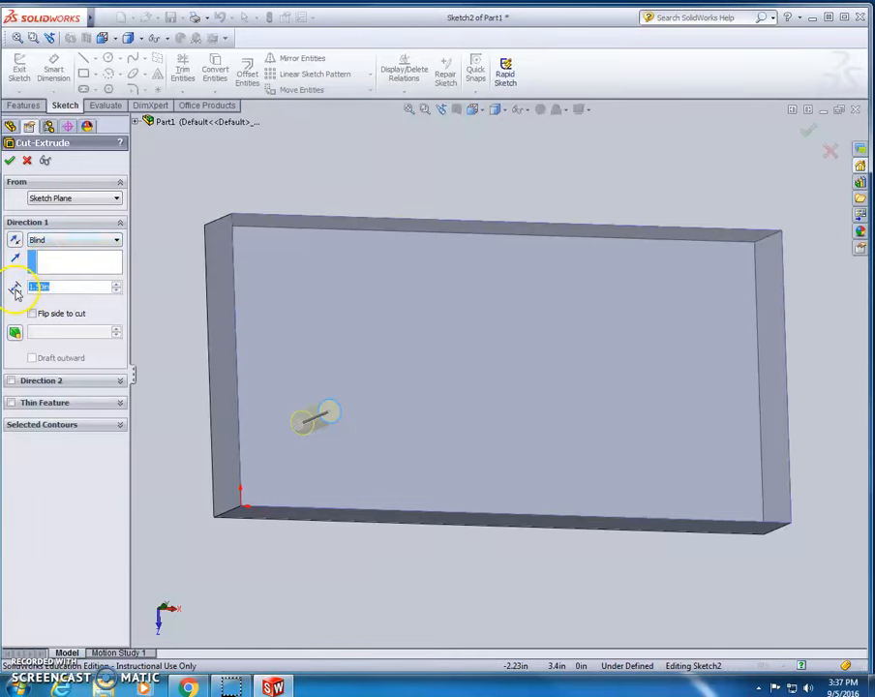
pyautogui.write('.5')
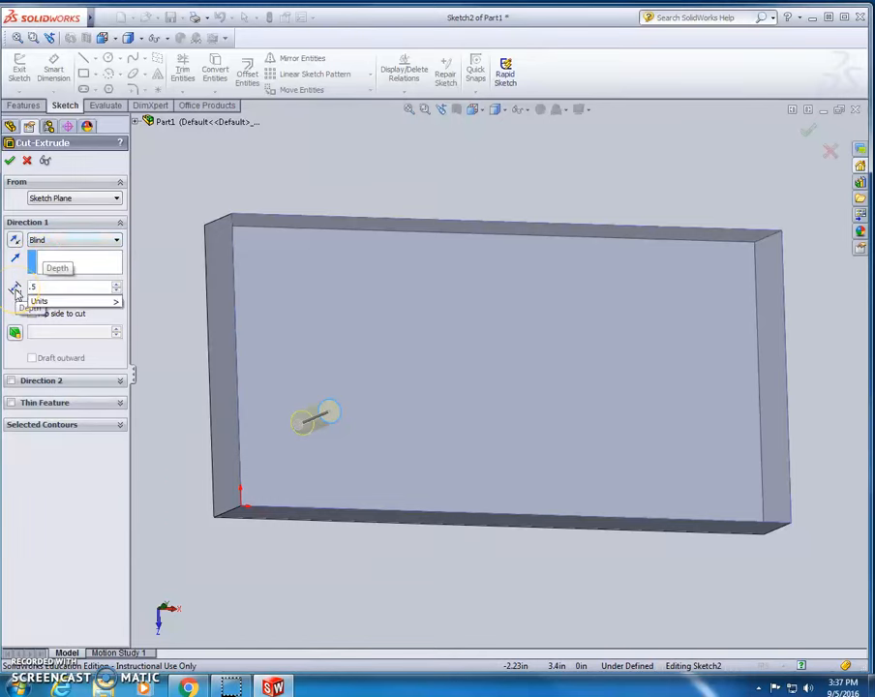
pyautogui.press('Return')
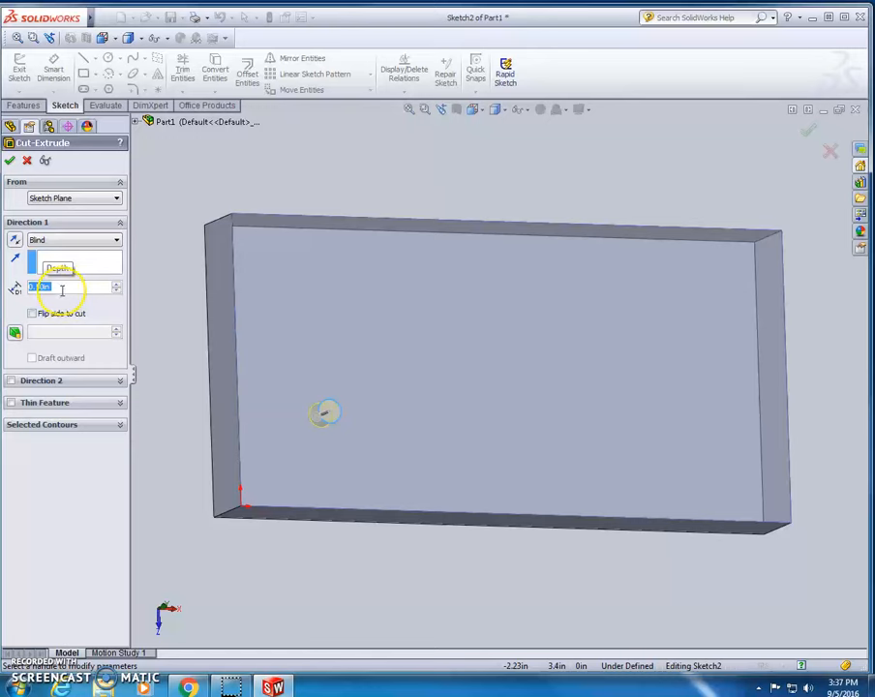
pyautogui.write('1')
pyautogui.press('Return')
# Set the cut's end condition to Through All and create the hole through the block
pyautogui.click(52, 239)
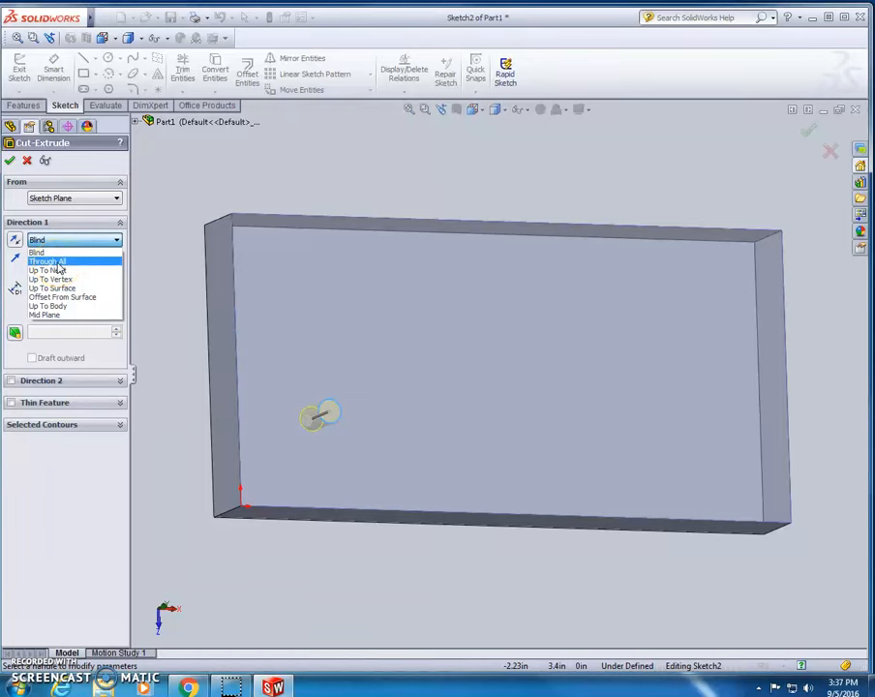
pyautogui.click(57, 263)
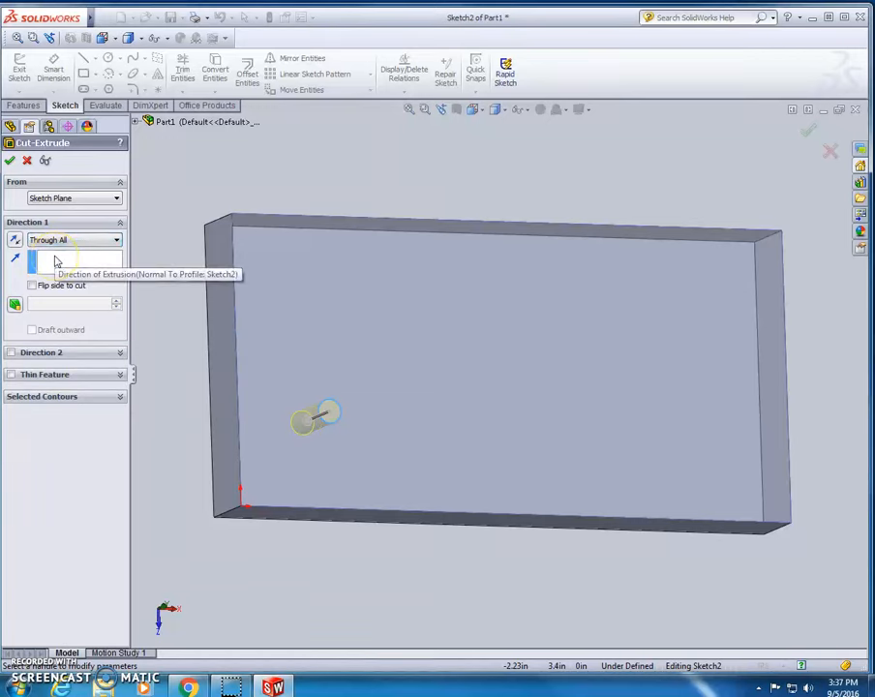
pyautogui.click(10, 160)
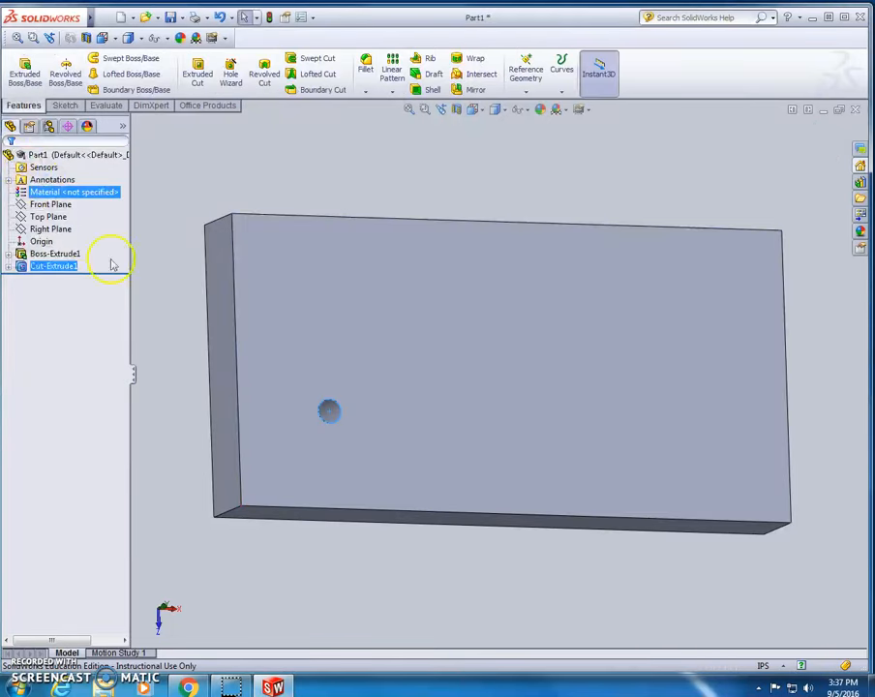
# Start a linear pattern of the hole cut along the top face's long front edge, with 2 in spacing and 5 instances
pyautogui.moveTo(518, 186); pyautogui.dragTo(505, 204, button='middle')
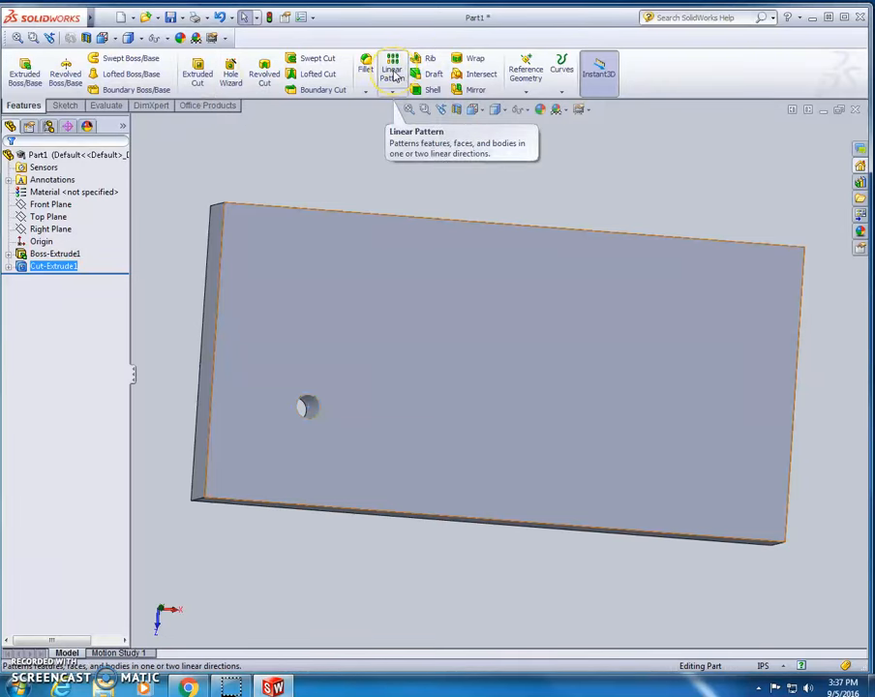
pyautogui.click(306, 402)
pyautogui.click(54, 267)
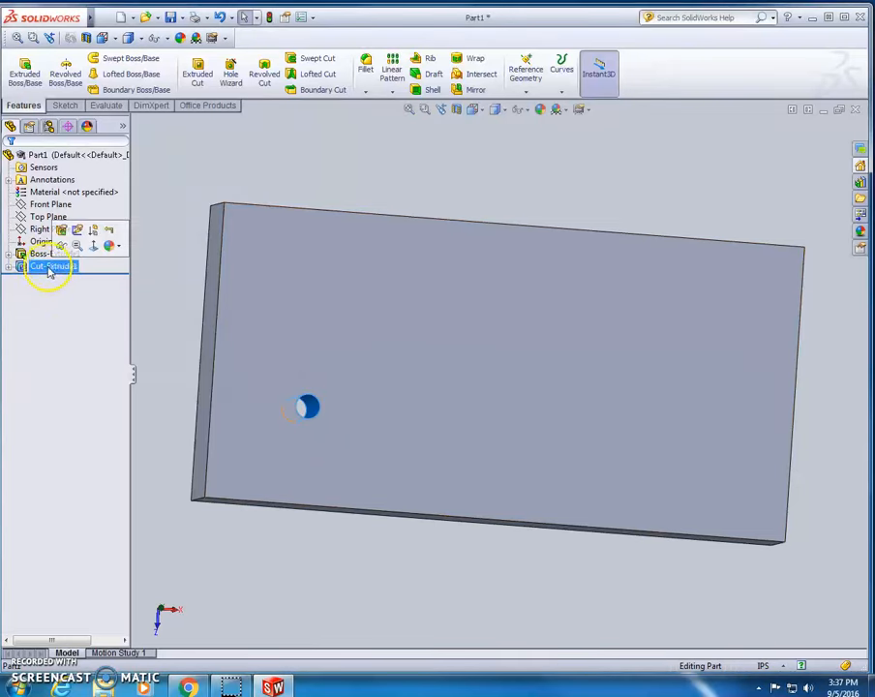
pyautogui.click(392, 70)
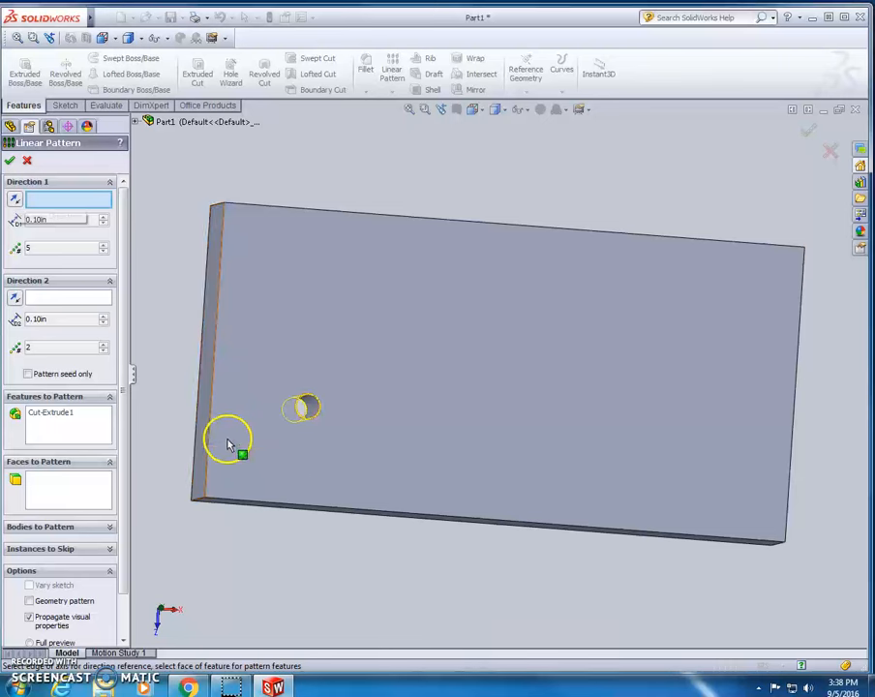
pyautogui.click(271, 506)
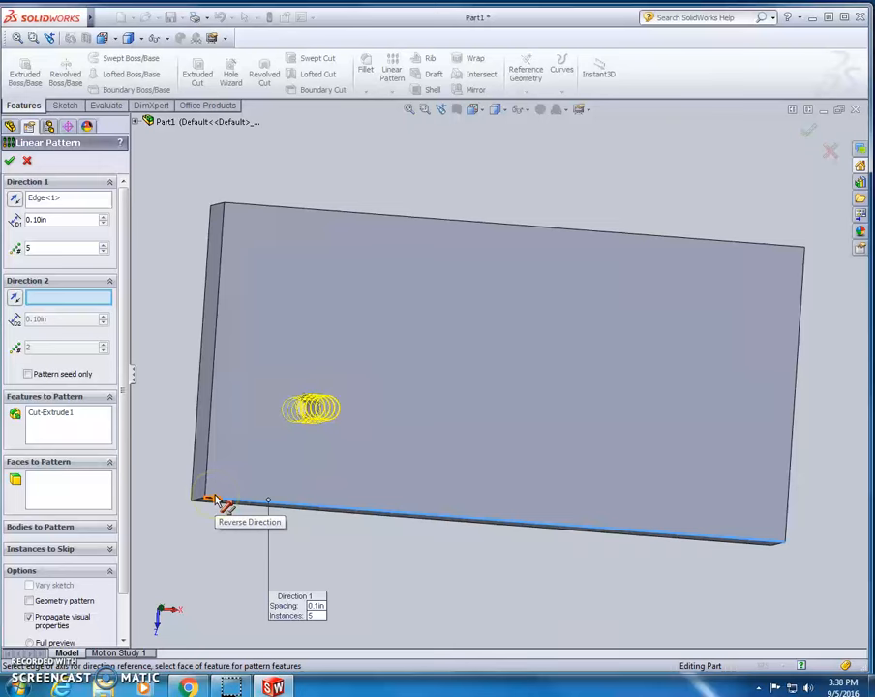
pyautogui.click(32, 221)
pyautogui.doubleClick(38, 220)
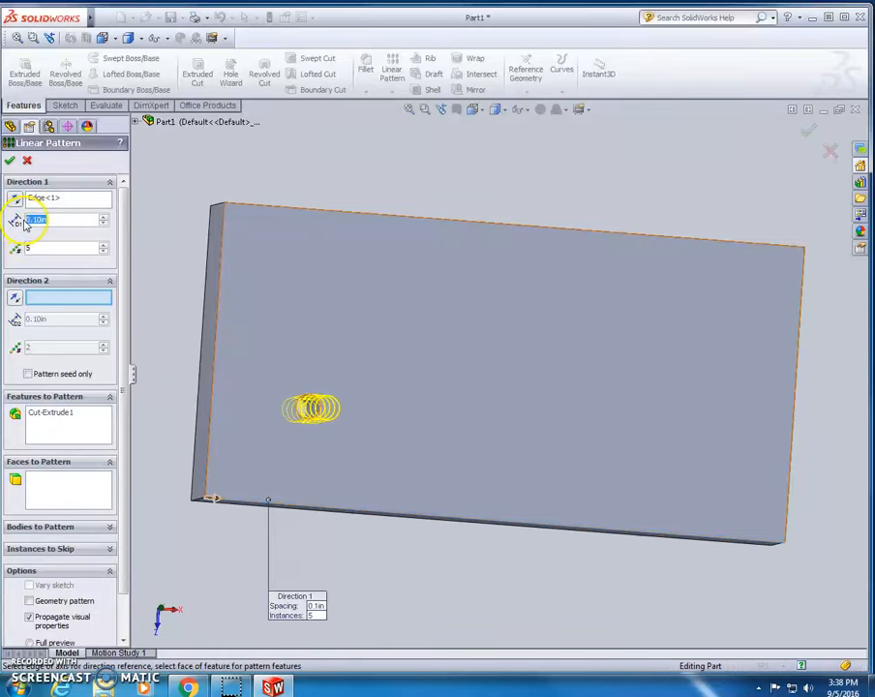
pyautogui.write('2')
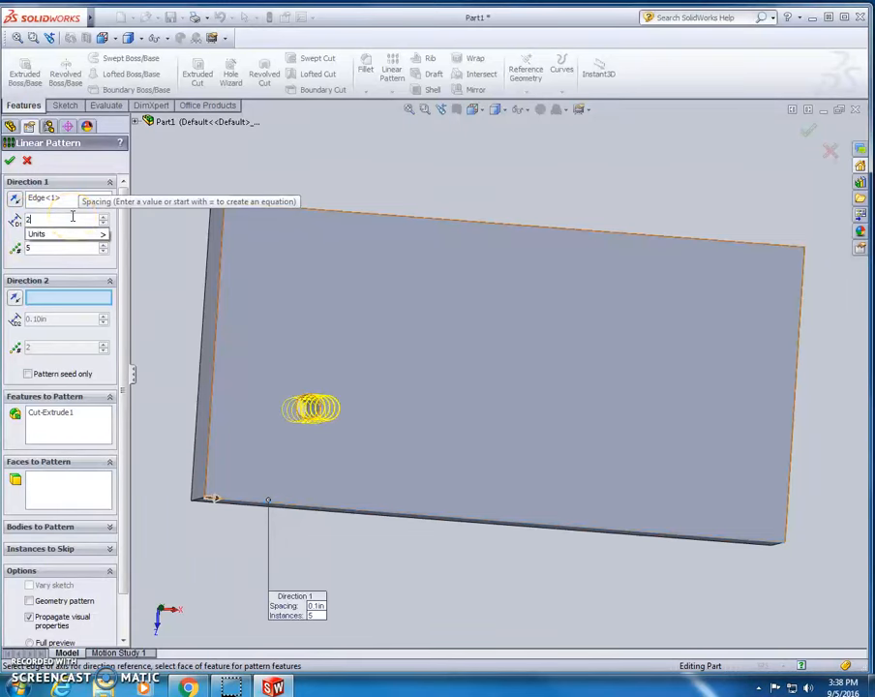
pyautogui.click(44, 250)
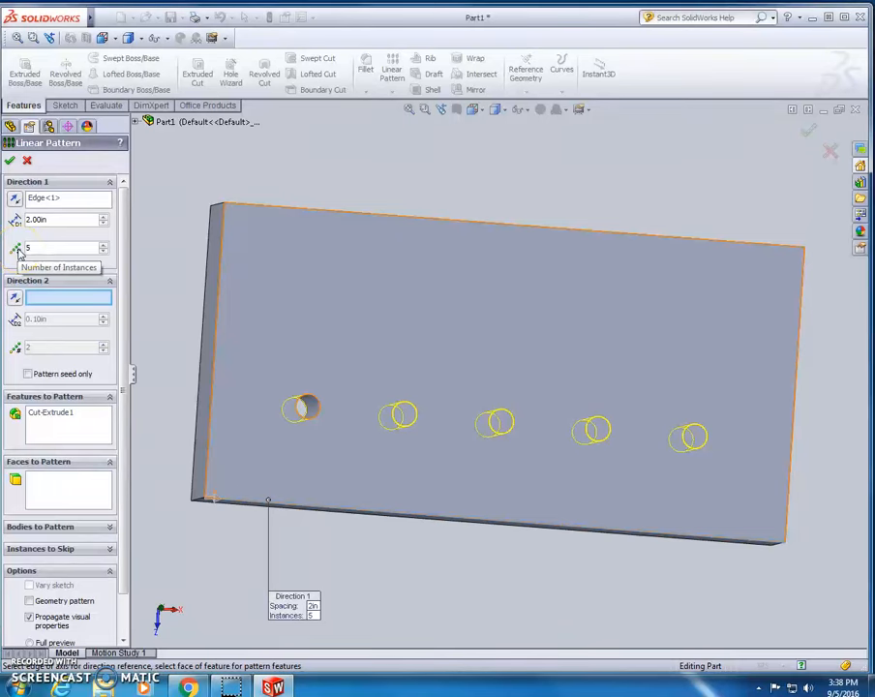
pyautogui.click(32, 246)
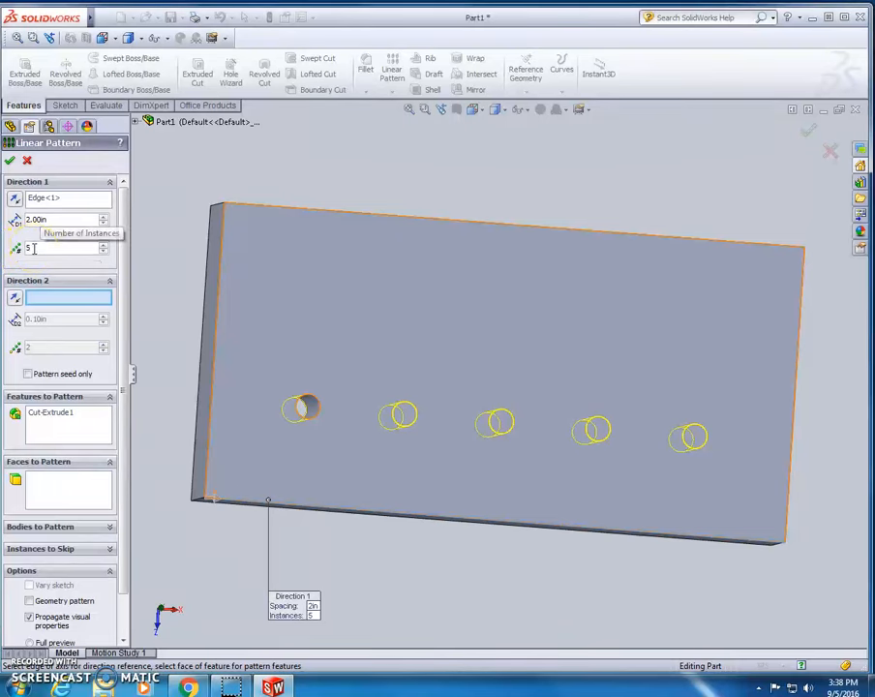
# Use the top face's short left edge as the pattern's second direction and reverse it to point toward the back edge
pyautogui.click(32, 280)
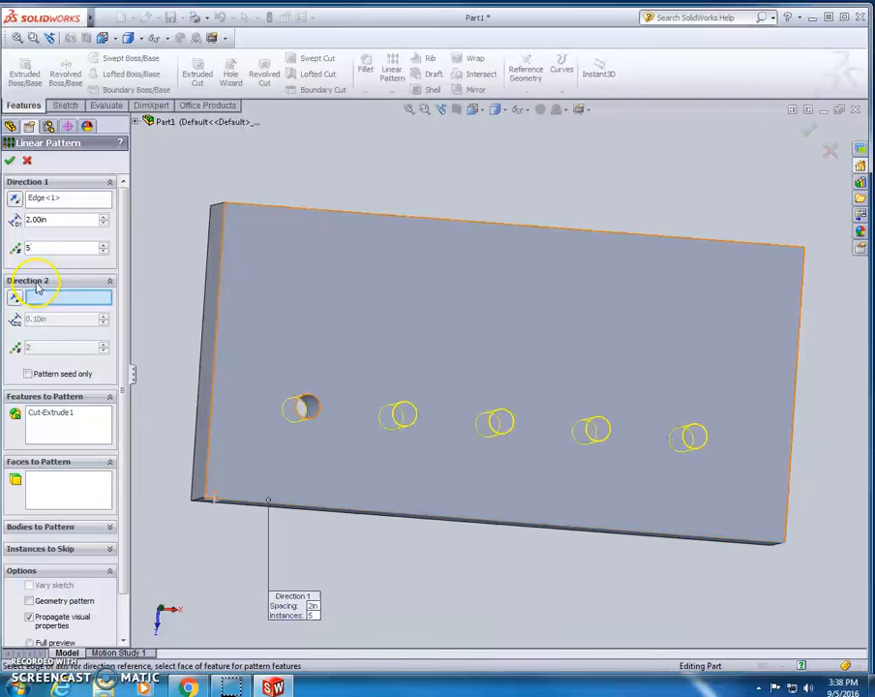
pyautogui.click(37, 283)
pyautogui.click(37, 302)
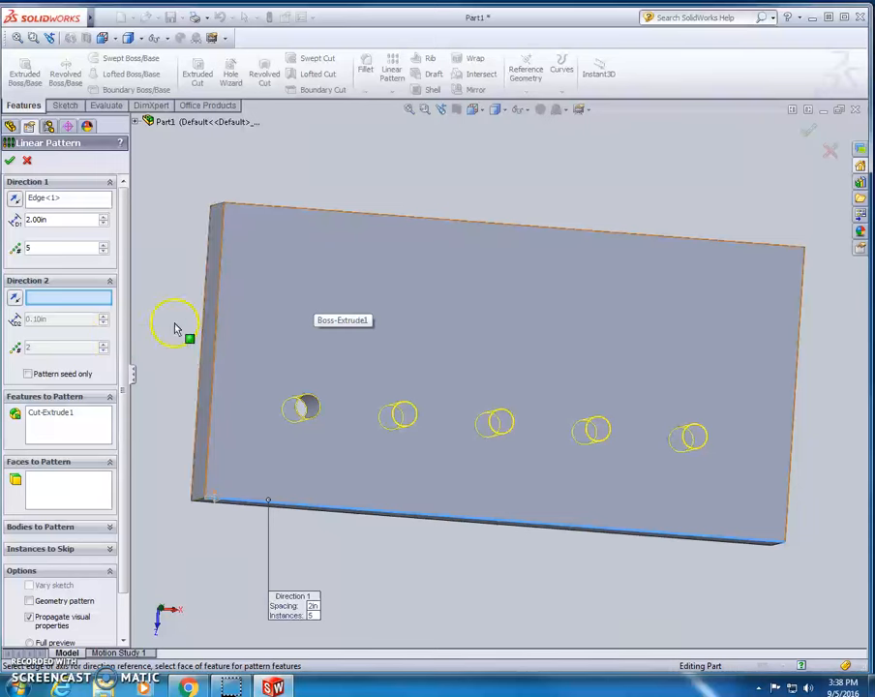
pyautogui.click(218, 324)
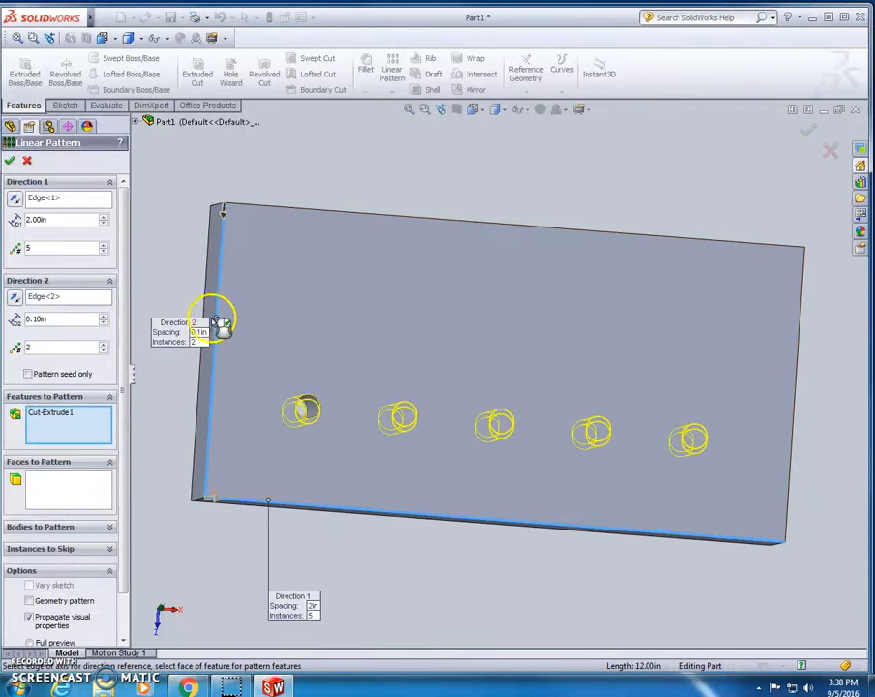
pyautogui.click(229, 221)
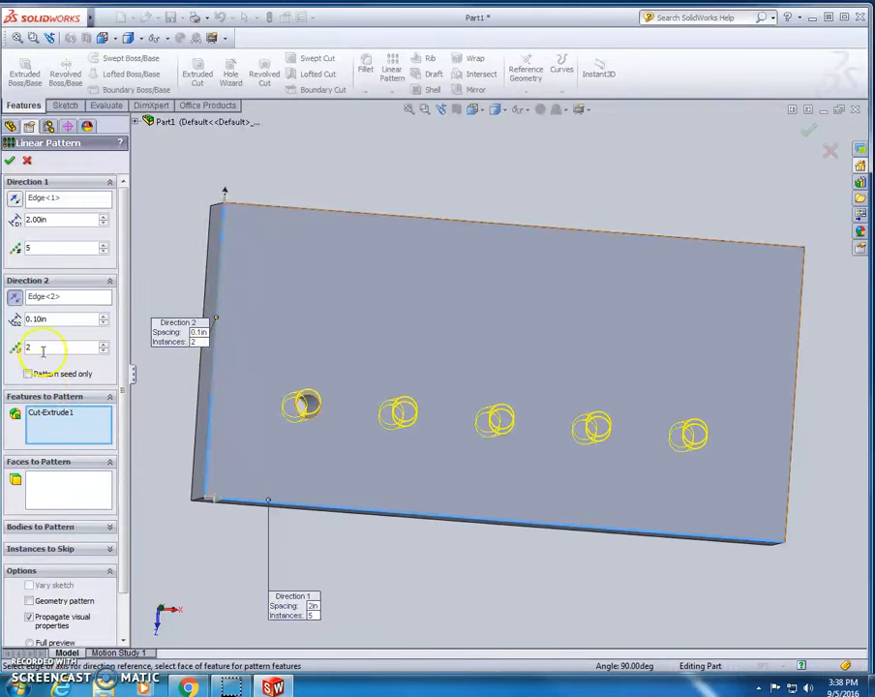
# Set the second direction's spacing to 2 in with 2 instances and create the hole pattern
pyautogui.click(49, 320)
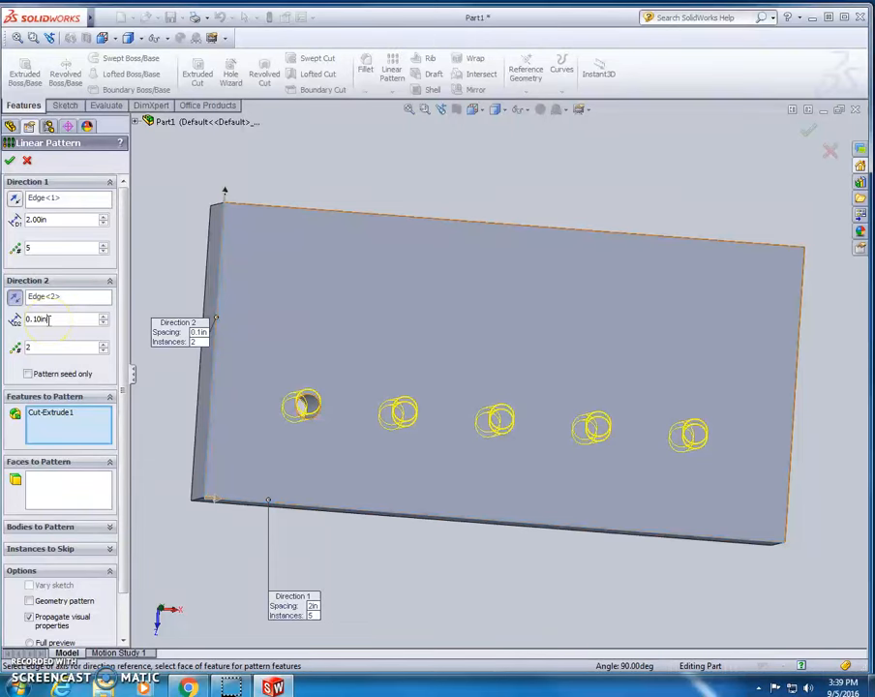
pyautogui.moveTo(48, 320); pyautogui.dragTo(27, 320)
pyautogui.write('2')
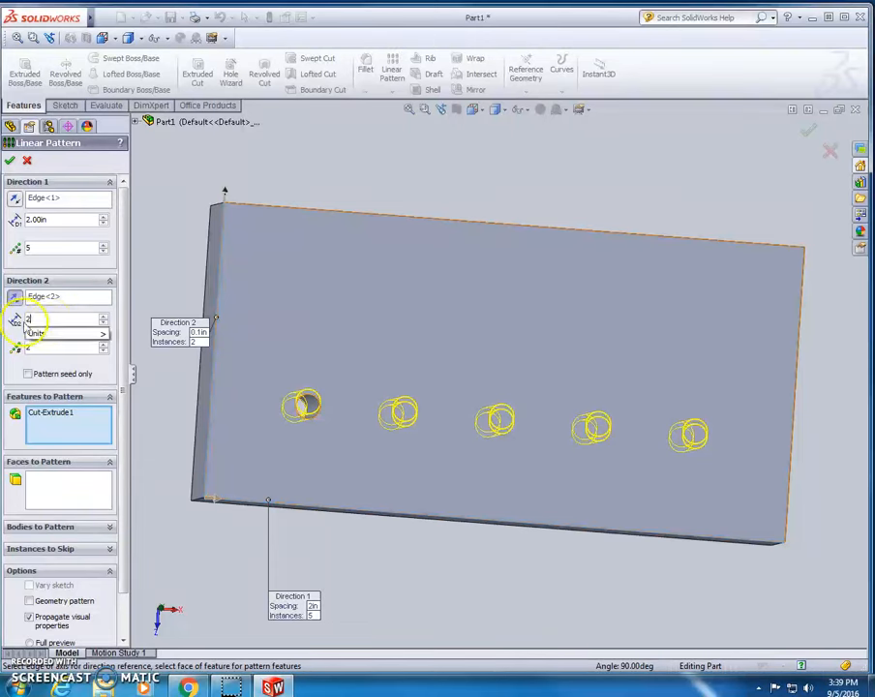
pyautogui.click(46, 324)
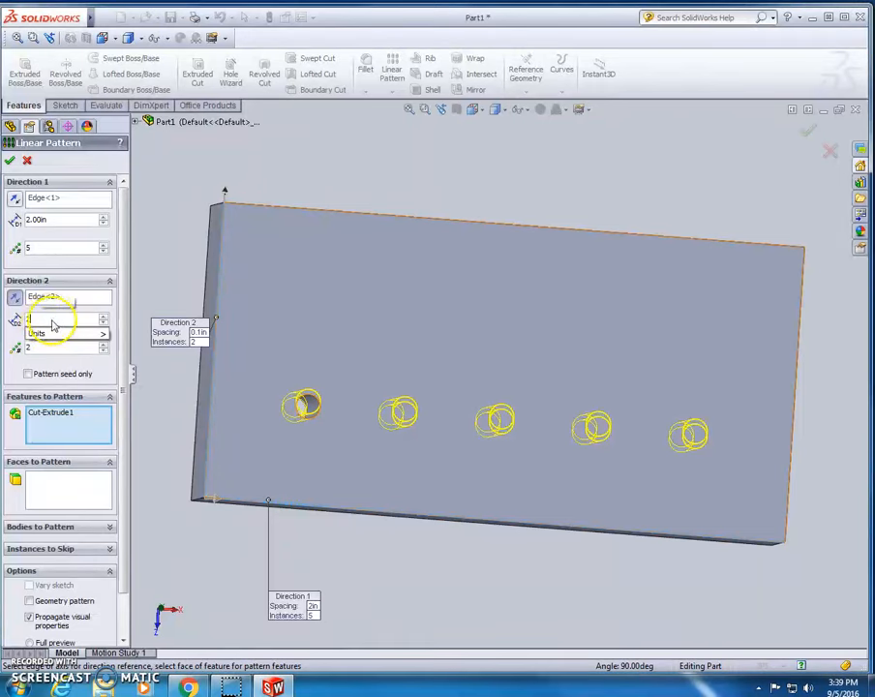
pyautogui.click(54, 349)
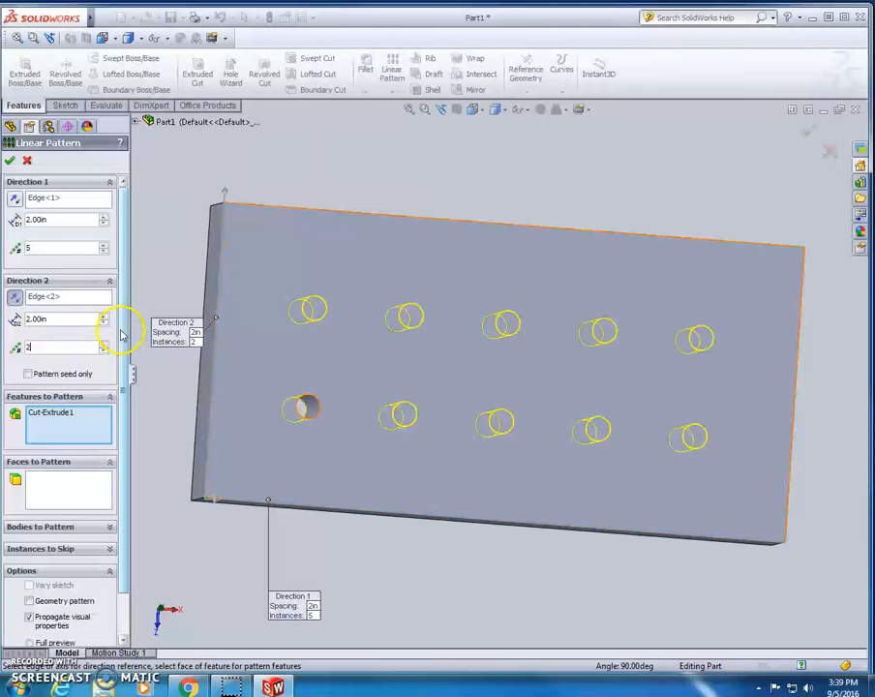
pyautogui.scroll(-2, 121, 332)
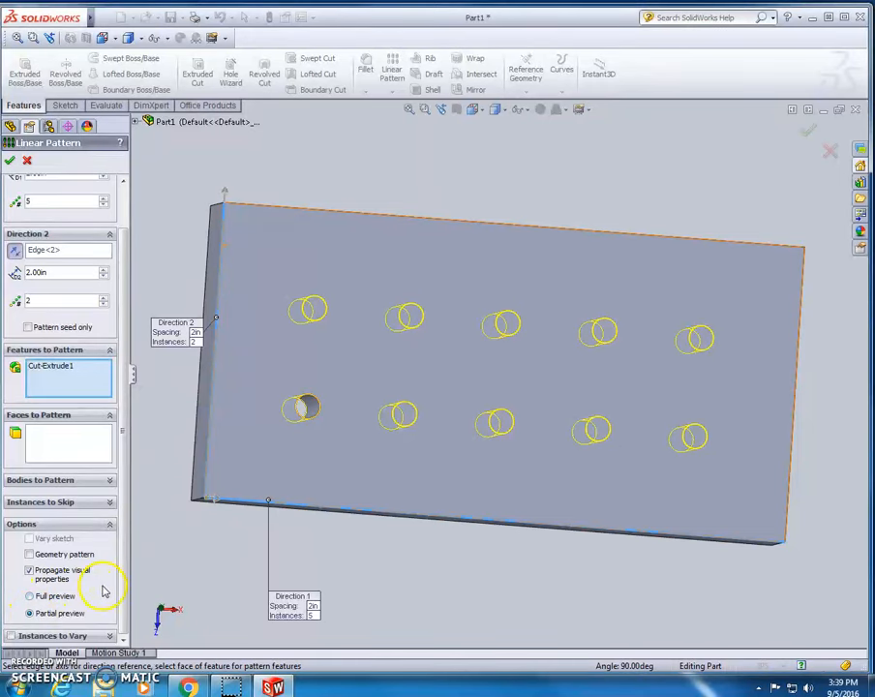
pyautogui.scroll(1, 113, 561)
pyautogui.scroll(1, 114, 562)
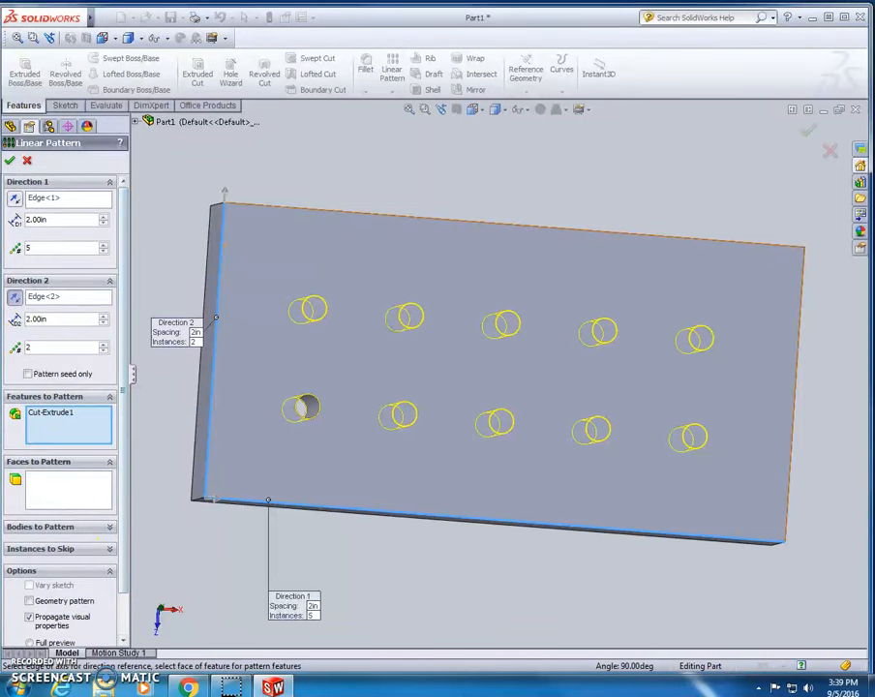
pyautogui.click(11, 161)
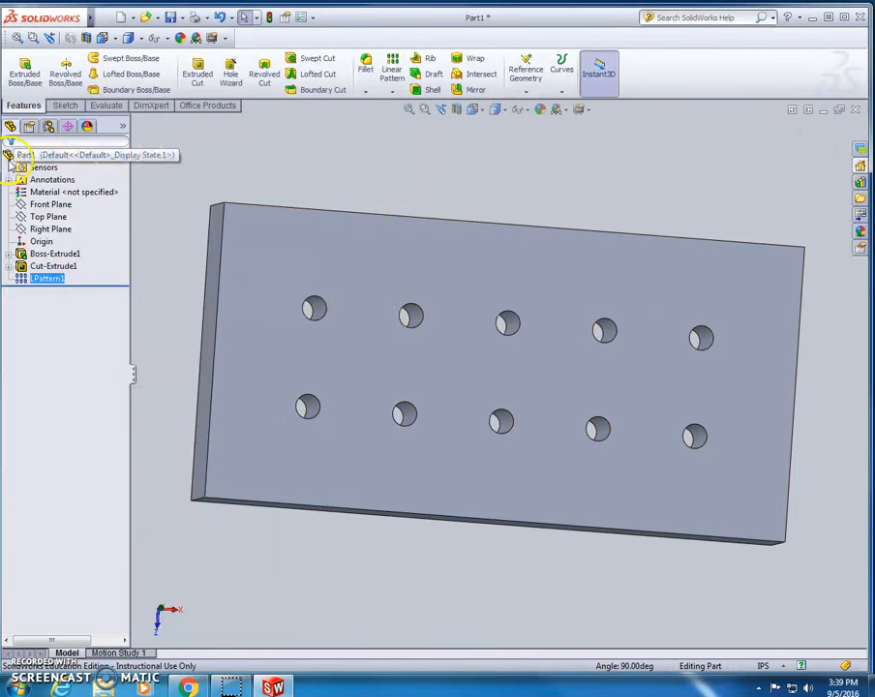
# Start a constant radius fillet and select the four outer edges of the block's top face
pyautogui.moveTo(573, 189)
pyautogui.mouseDown(button='middle')
pyautogui.moveTo(547, 188)
pyautogui.moveTo(572, 183)
pyautogui.mouseUp(button='middle')
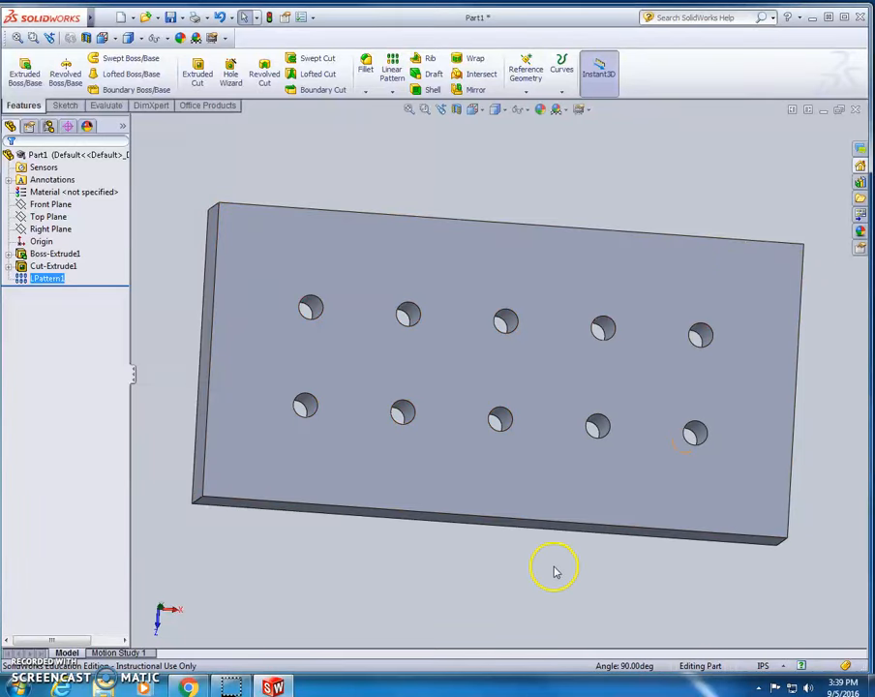
pyautogui.click(366, 68)
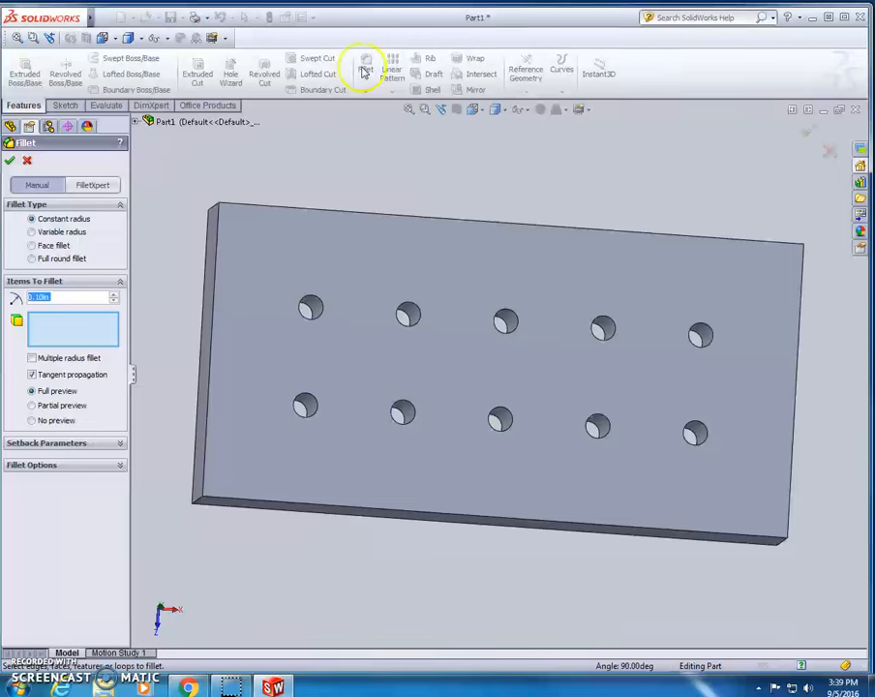
pyautogui.click(219, 252)
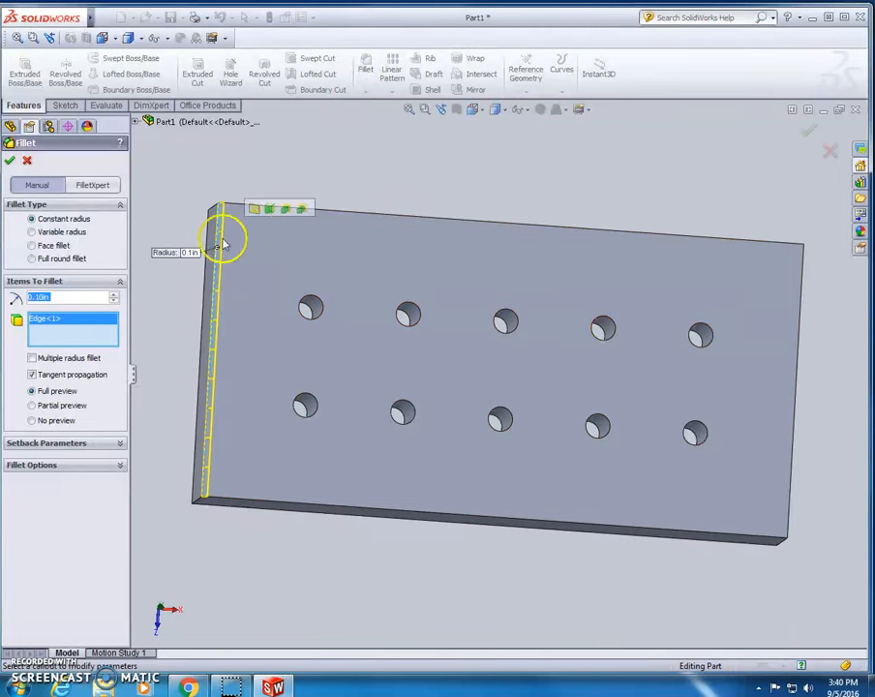
pyautogui.click(357, 219)
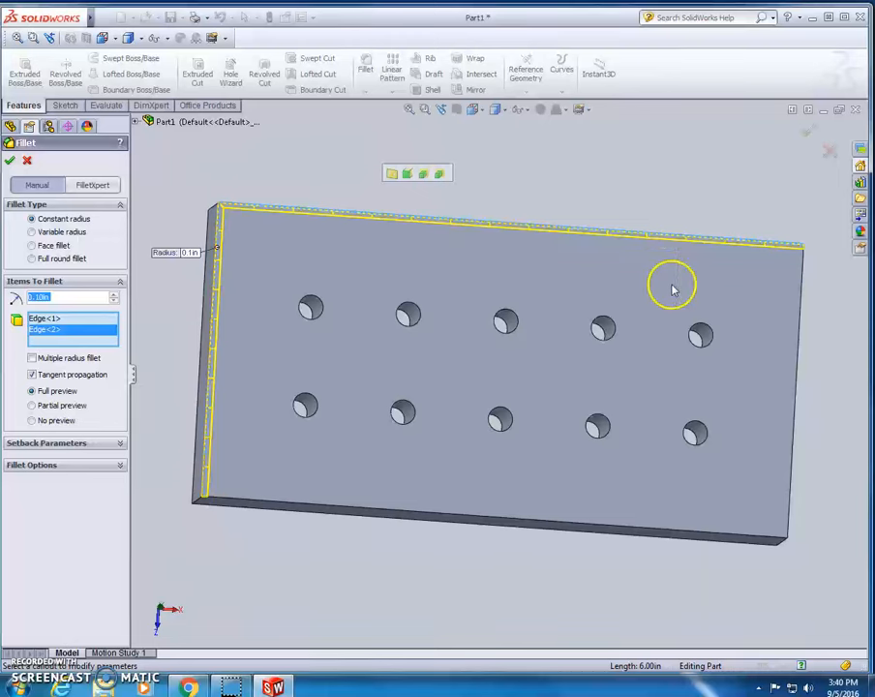
pyautogui.click(798, 316)
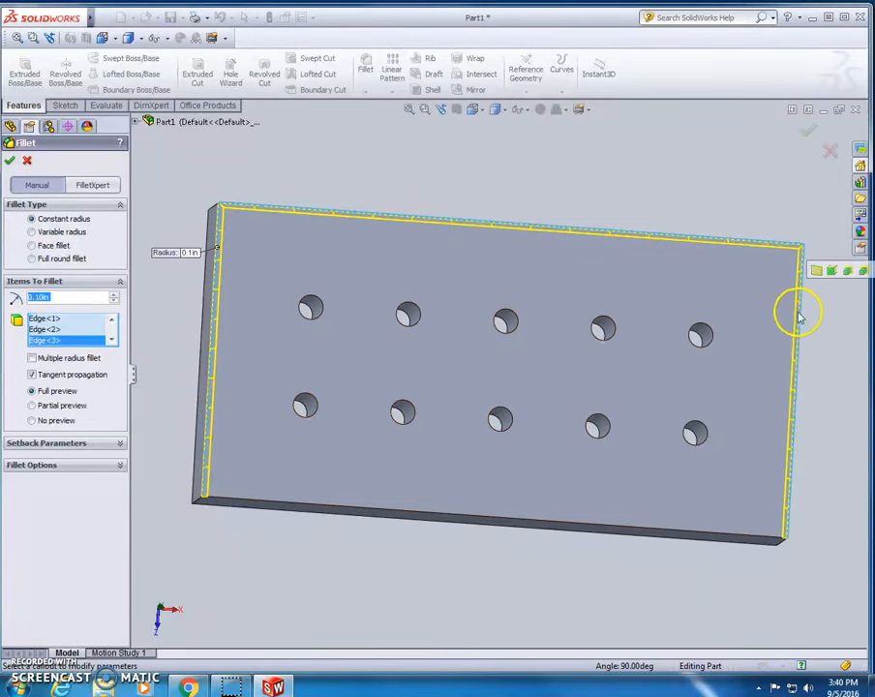
pyautogui.click(653, 535)
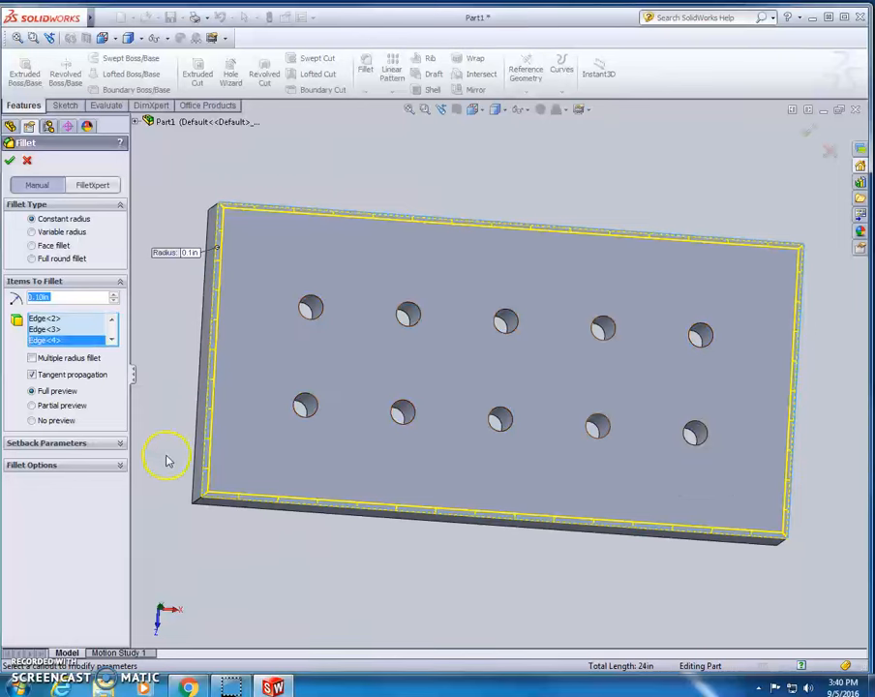
# Set the fillet radius to 0.25 in and create the fillets around the block's top face
pyautogui.moveTo(174, 536); pyautogui.dragTo(201, 447, button='middle')
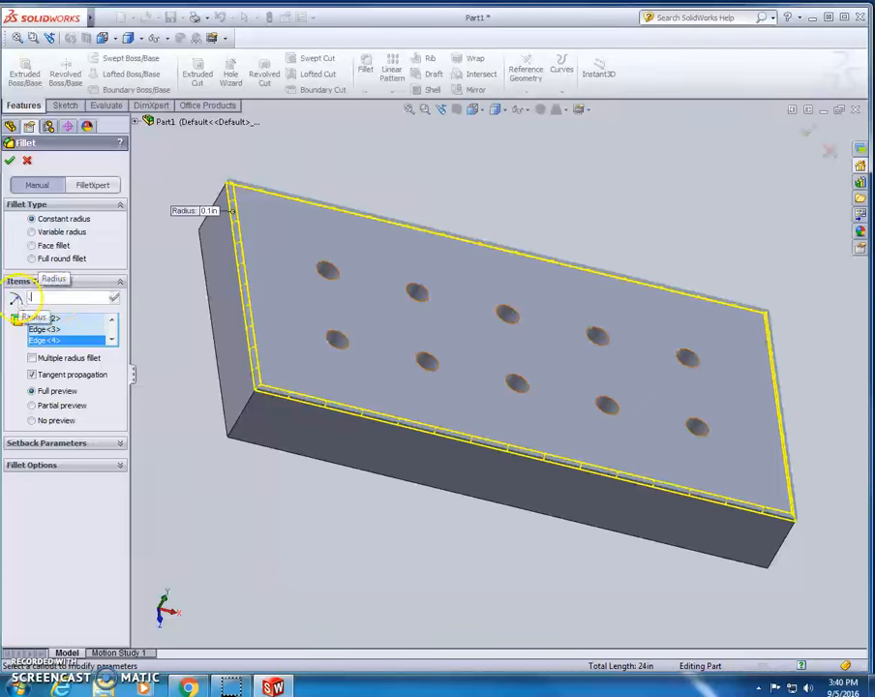
pyautogui.write('.25')
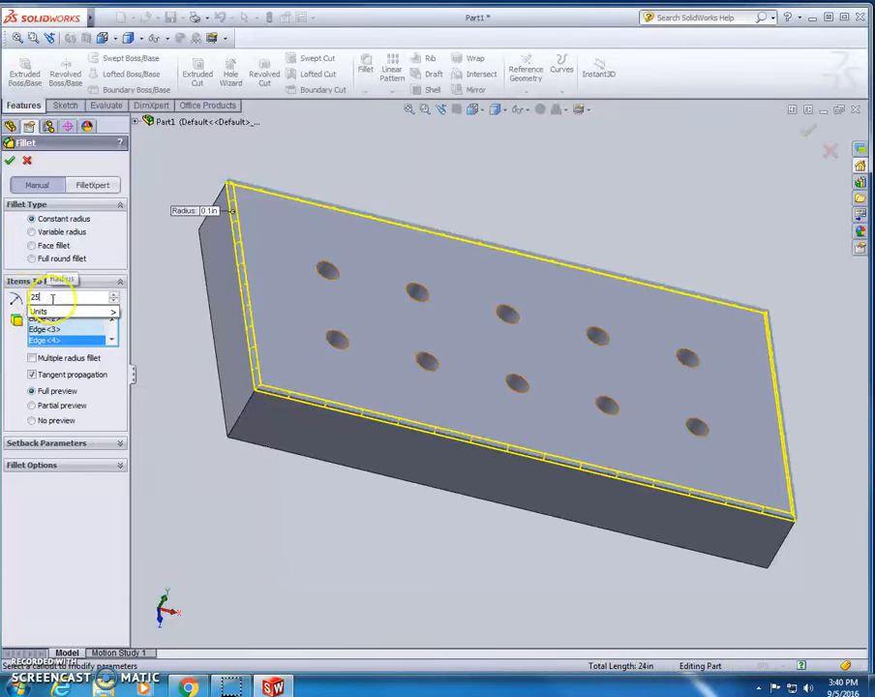
pyautogui.moveTo(34, 311)
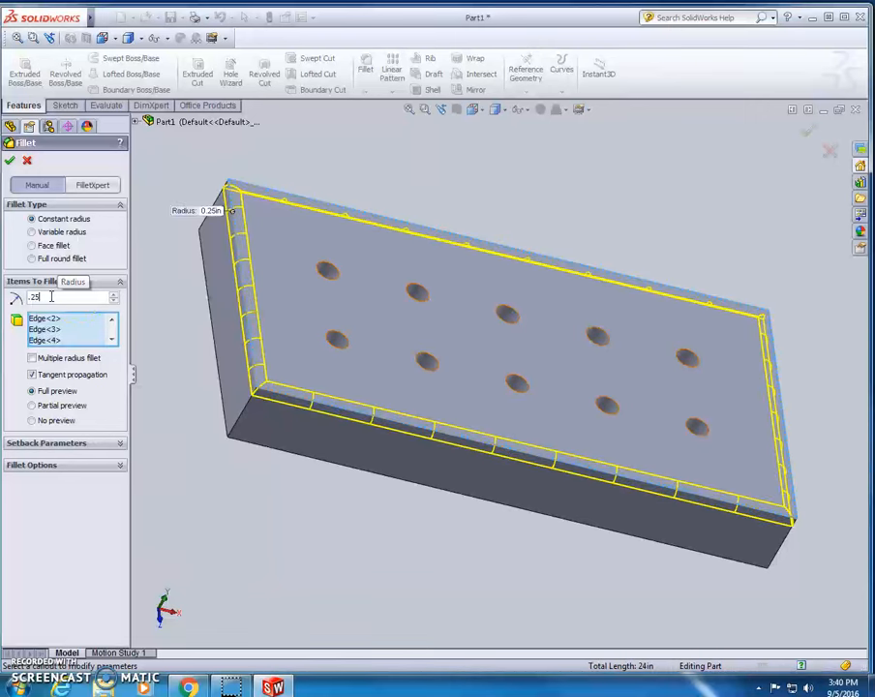
pyautogui.press('Return')
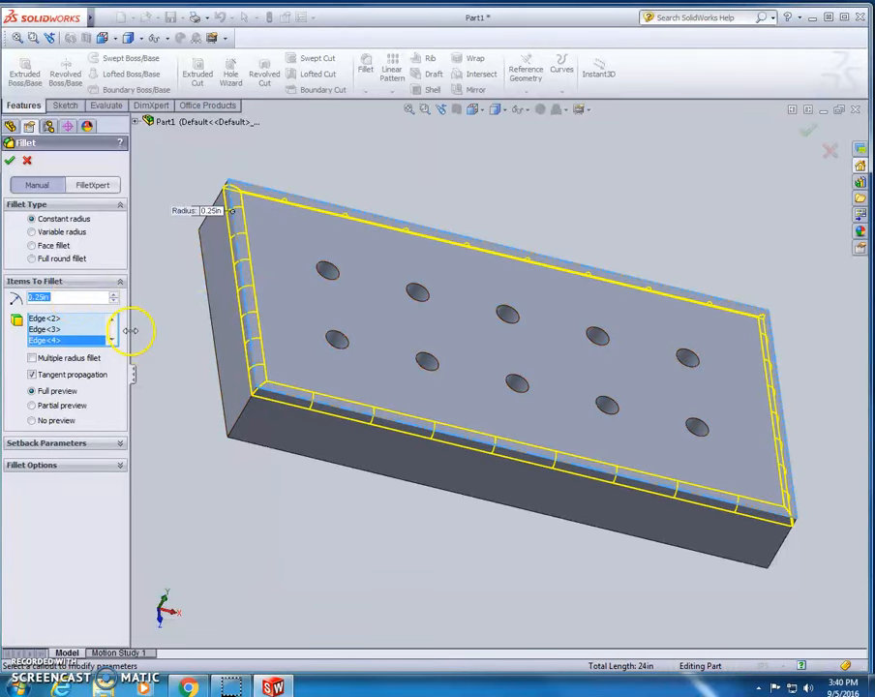
pyautogui.click(10, 163)
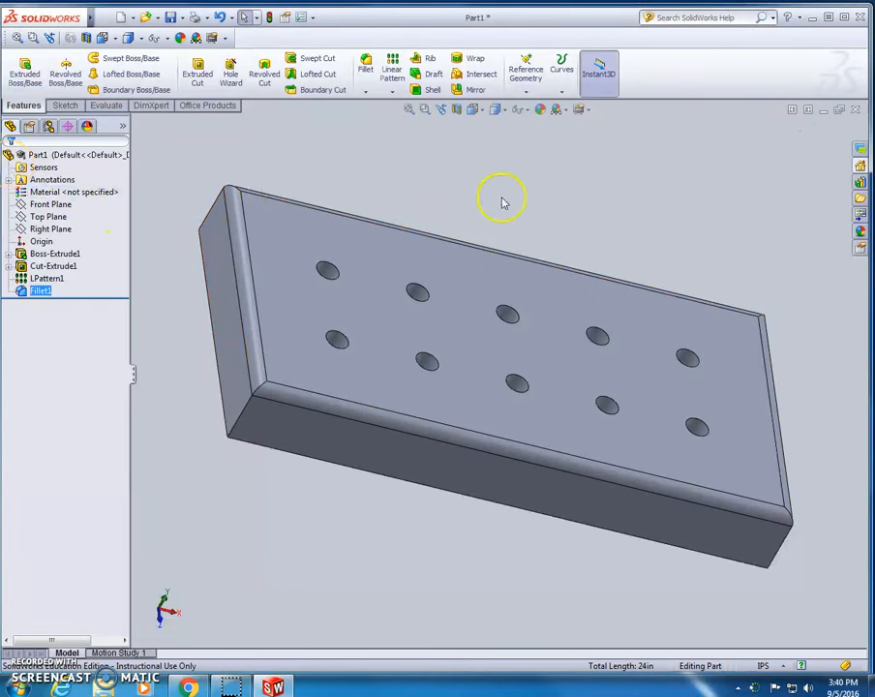
# Start saving the part under a new name and browse the personal network drive to Lindbergh 2016-17, Robotics 1-2, Screencasts
pyautogui.moveTo(711, 207); pyautogui.dragTo(690, 244, button='middle')
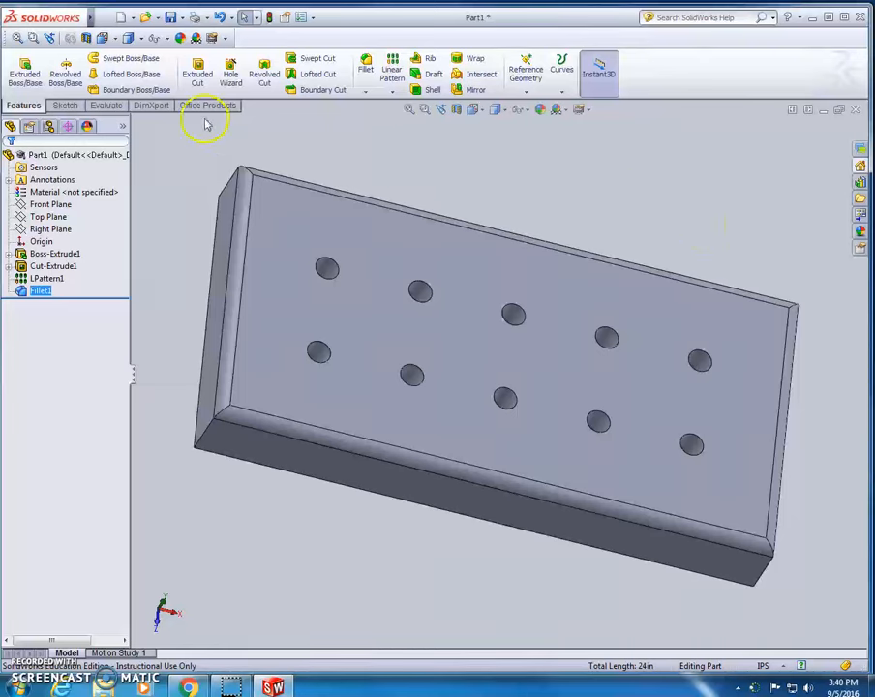
pyautogui.click(180, 17)
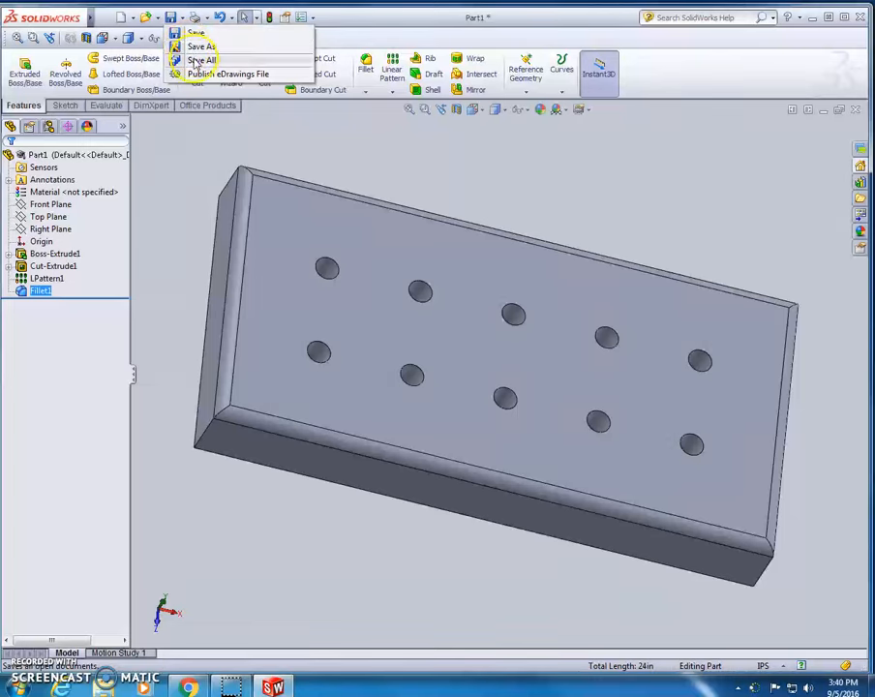
pyautogui.click(201, 46)
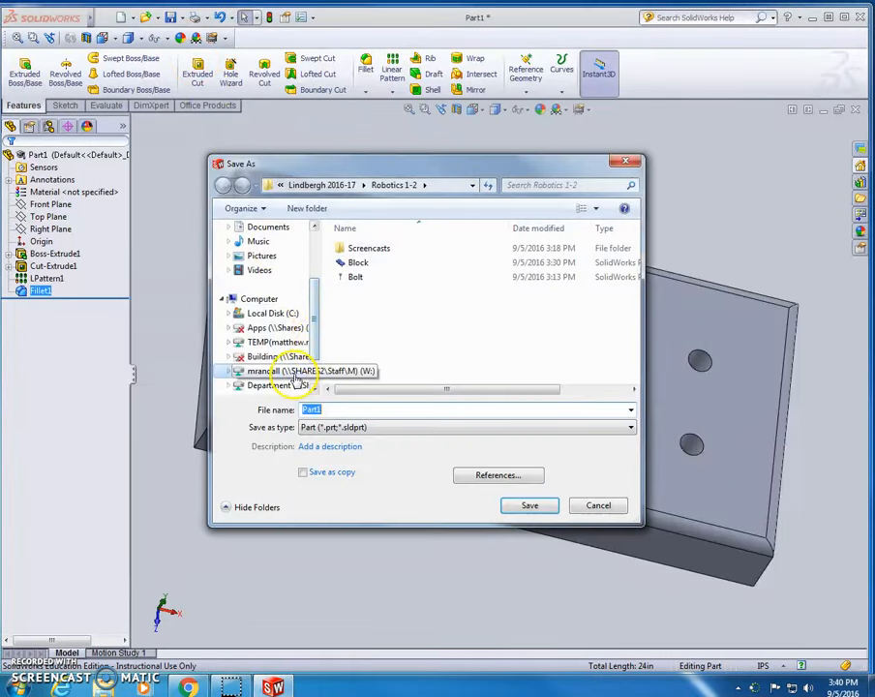
pyautogui.click(290, 373)
pyautogui.scroll(-2, 467, 344)
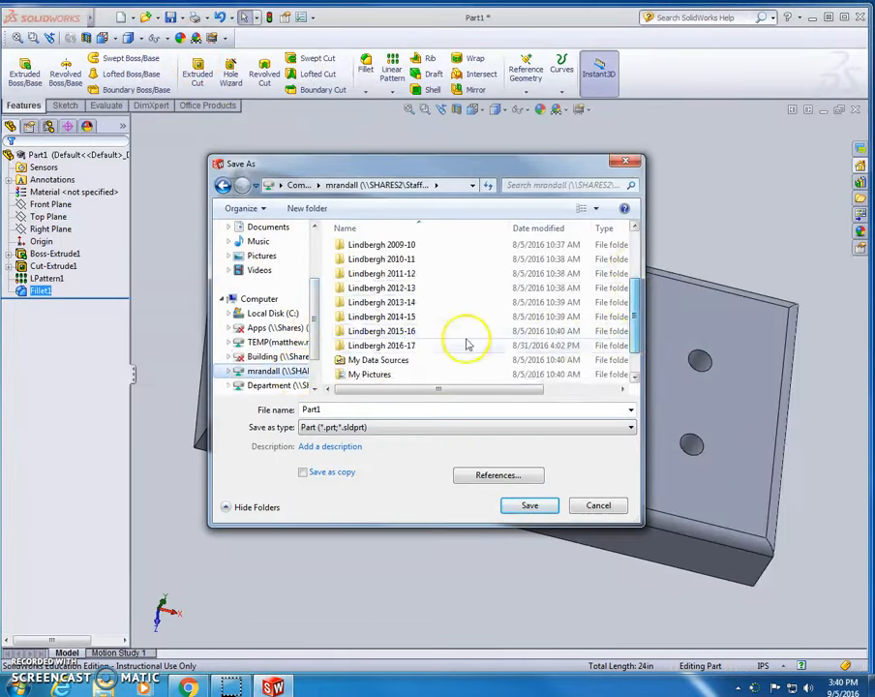
pyautogui.doubleClick(371, 346)
pyautogui.doubleClick(366, 307)
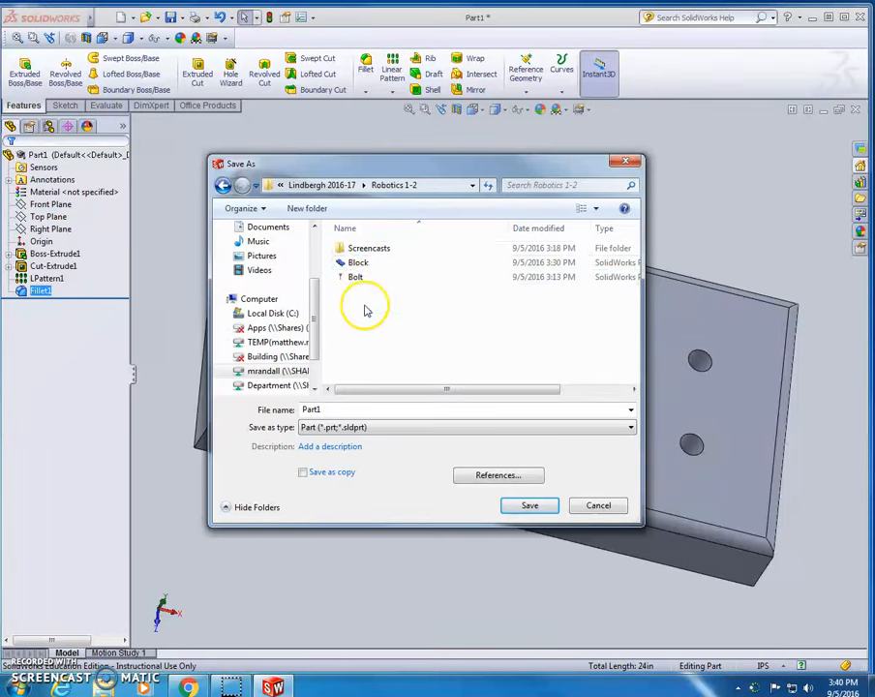
pyautogui.doubleClick(368, 250)
# Name the part file Block and save it in the Screencasts folder
pyautogui.click(352, 408)
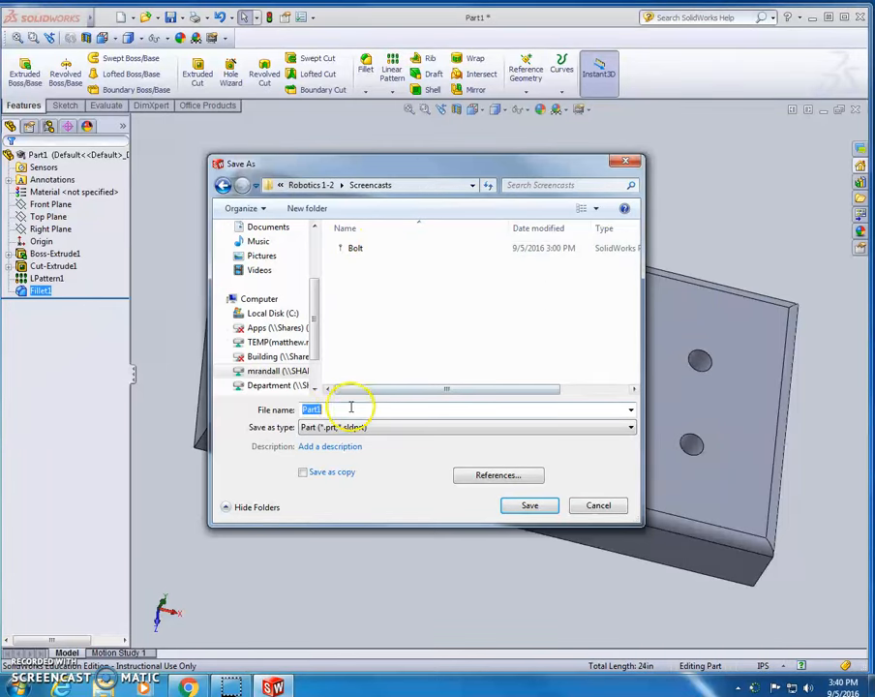
pyautogui.write('Block')
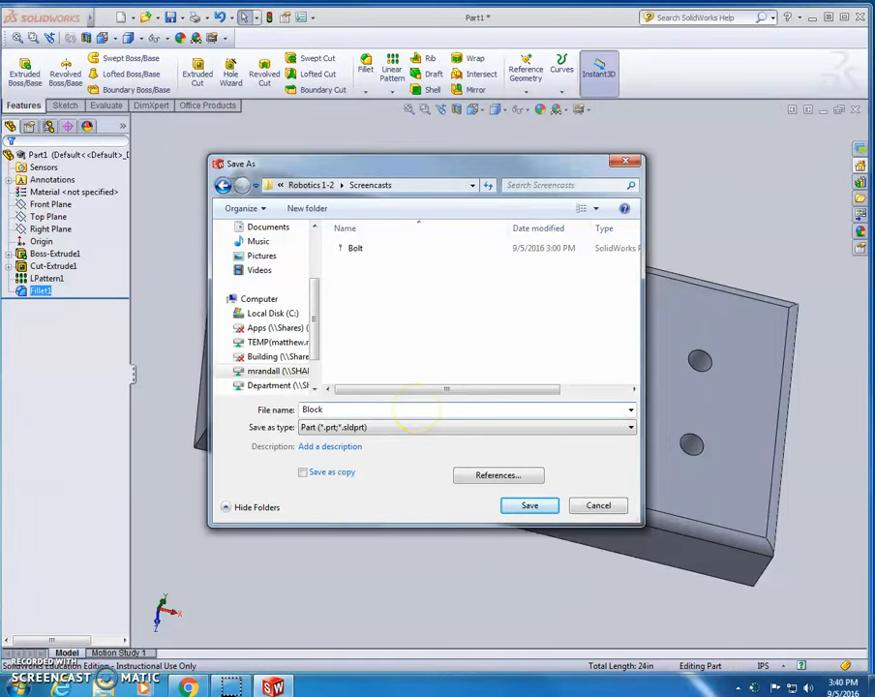
pyautogui.press('Return')
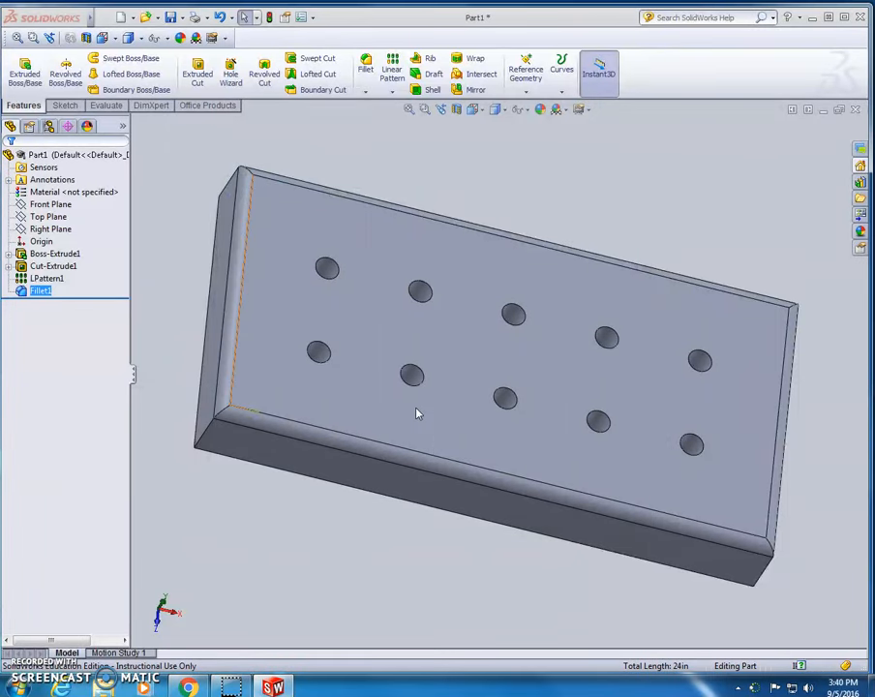
# Browse the appearance library to the High Gloss plastics
pyautogui.click(861, 232)
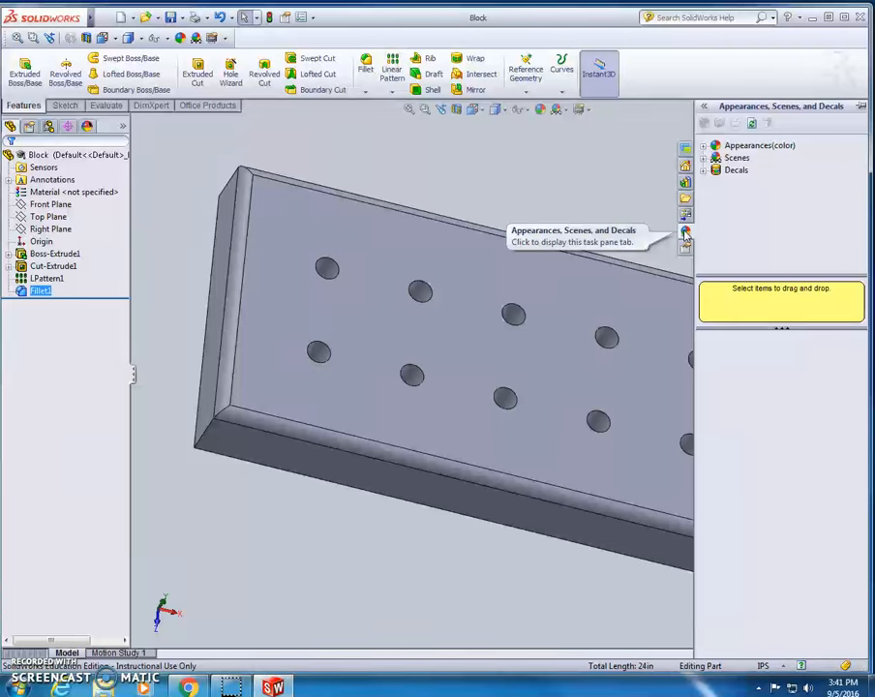
pyautogui.click(704, 146)
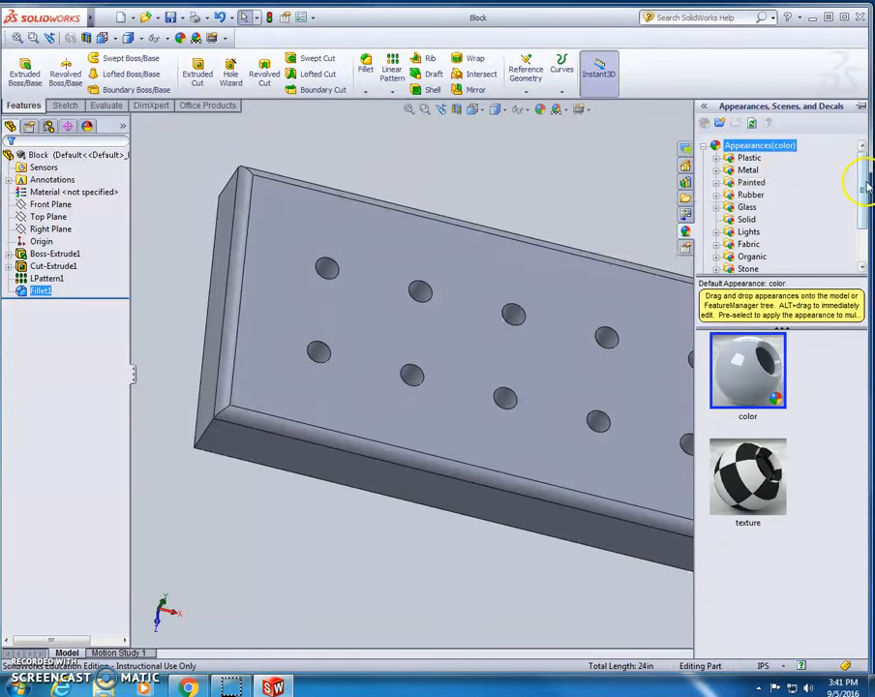
pyautogui.moveTo(866, 182)
pyautogui.mouseDown()
pyautogui.moveTo(864, 197)
pyautogui.moveTo(863, 172)
pyautogui.mouseUp()
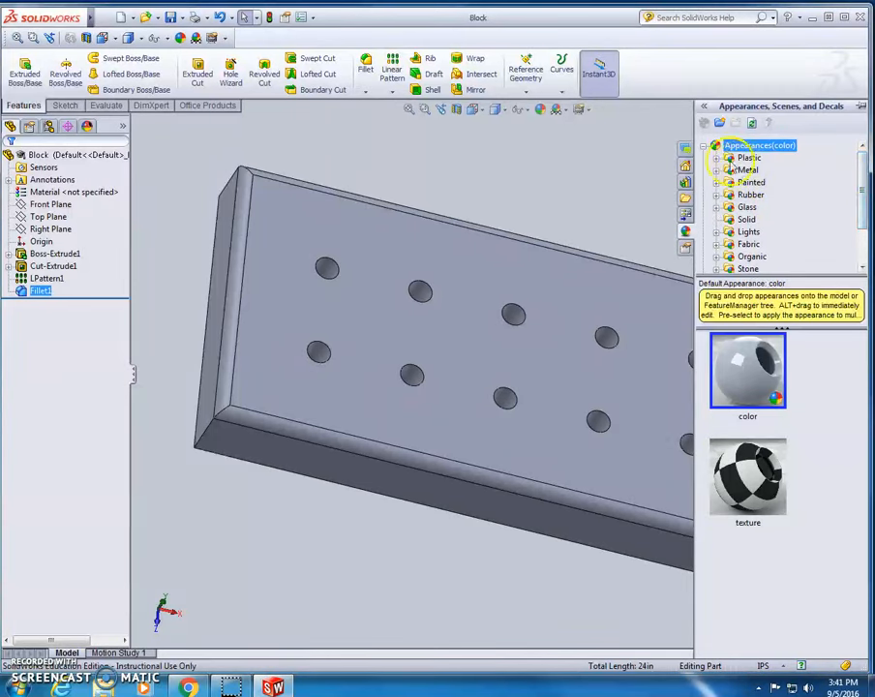
pyautogui.click(716, 159)
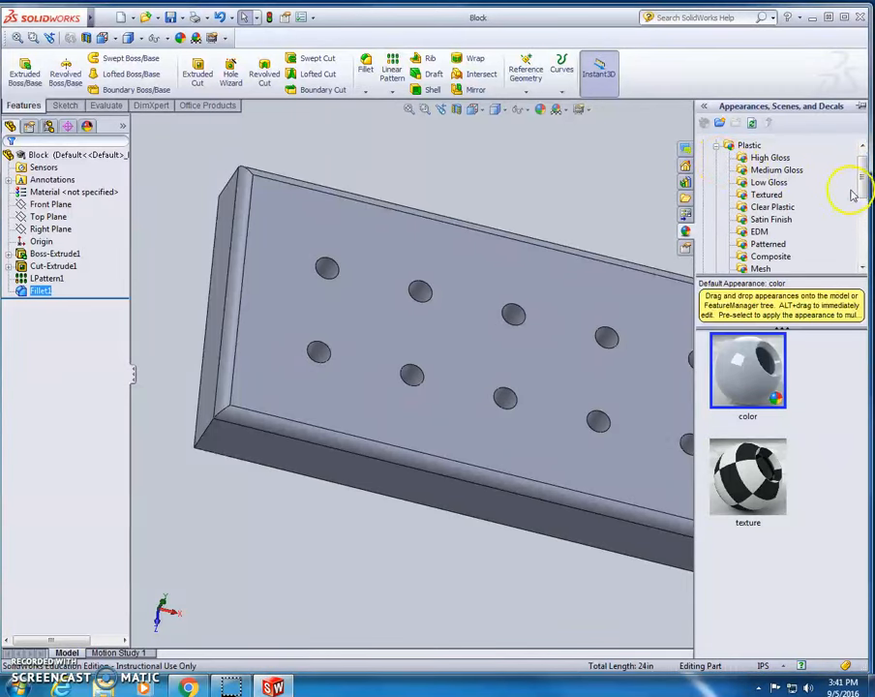
pyautogui.moveTo(862, 191)
pyautogui.mouseDown()
pyautogui.moveTo(861, 199)
pyautogui.moveTo(861, 188)
pyautogui.mouseUp()
pyautogui.click(780, 160)
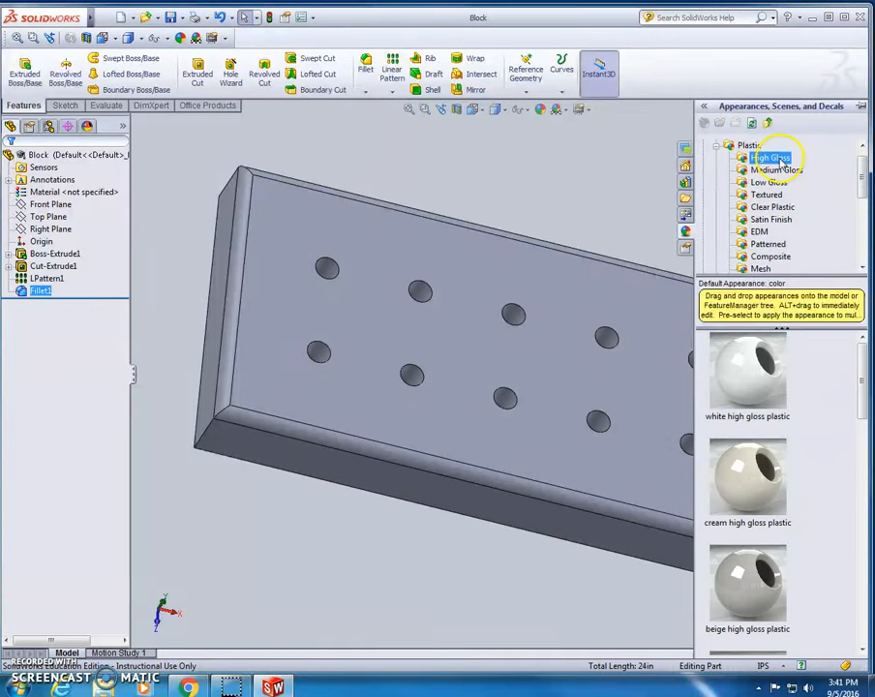
# Apply the blue high gloss plastic appearance to the whole part and save the file
pyautogui.moveTo(862, 382); pyautogui.dragTo(860, 553)
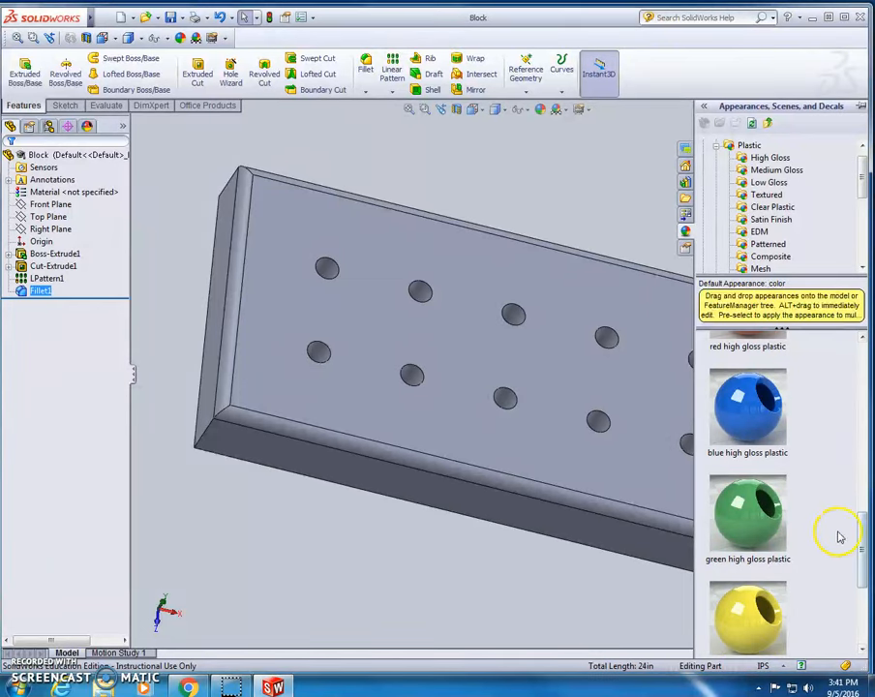
pyautogui.moveTo(748, 416); pyautogui.dragTo(42, 153)
pyautogui.click(56, 150)
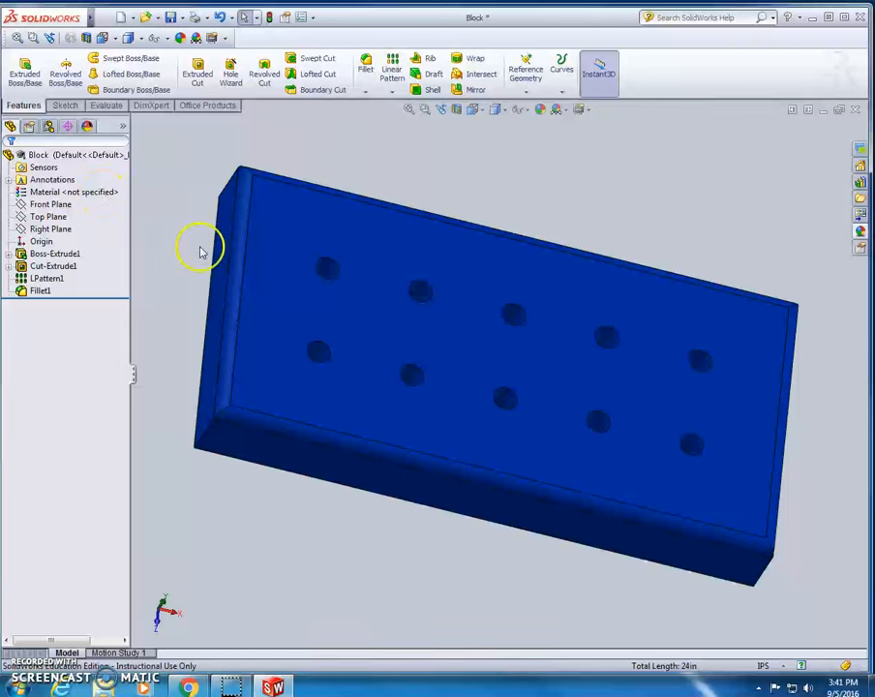
pyautogui.moveTo(367, 570); pyautogui.dragTo(290, 523, button='middle')
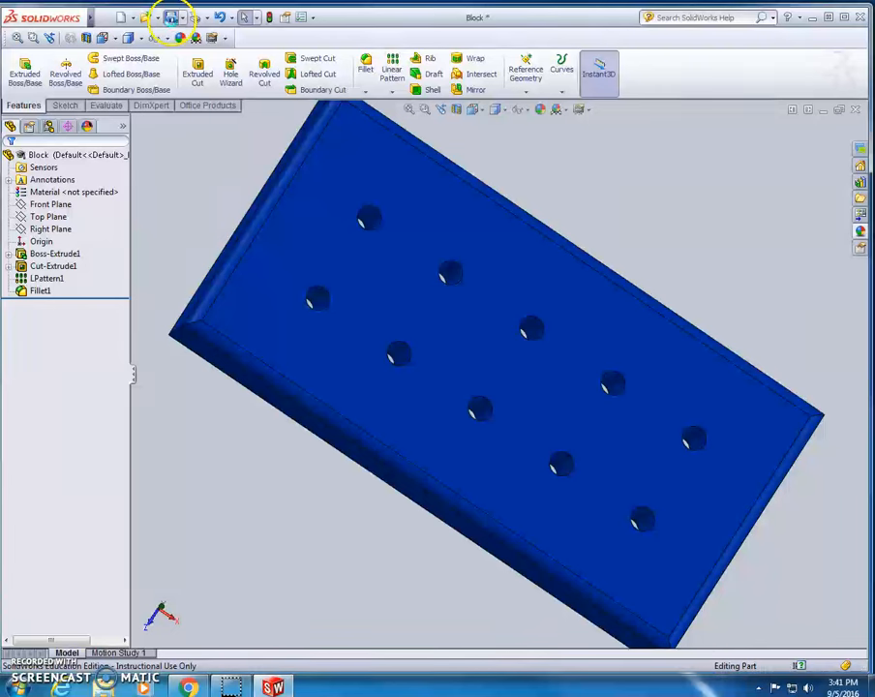
pyautogui.click(172, 17)
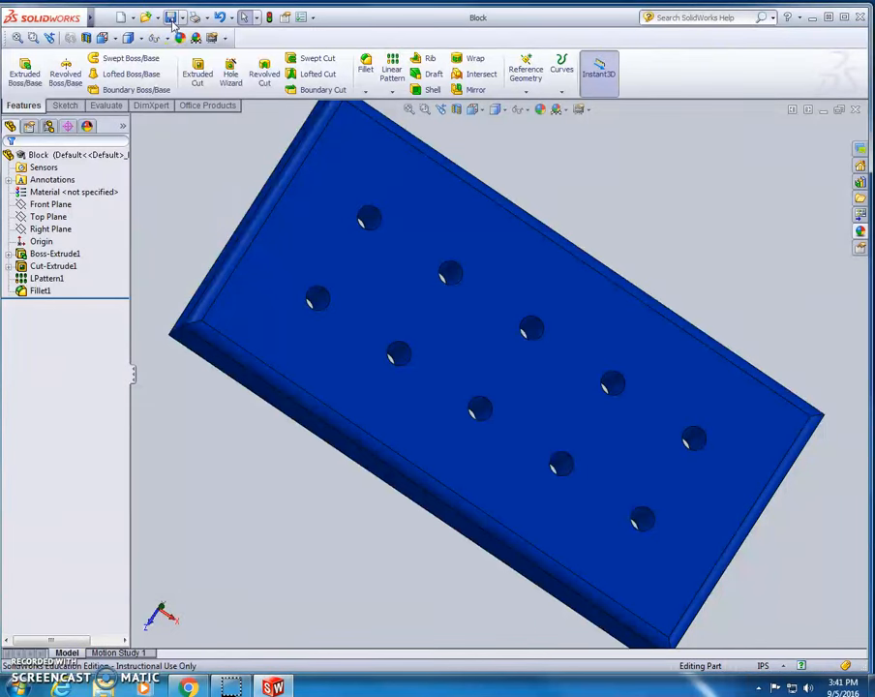